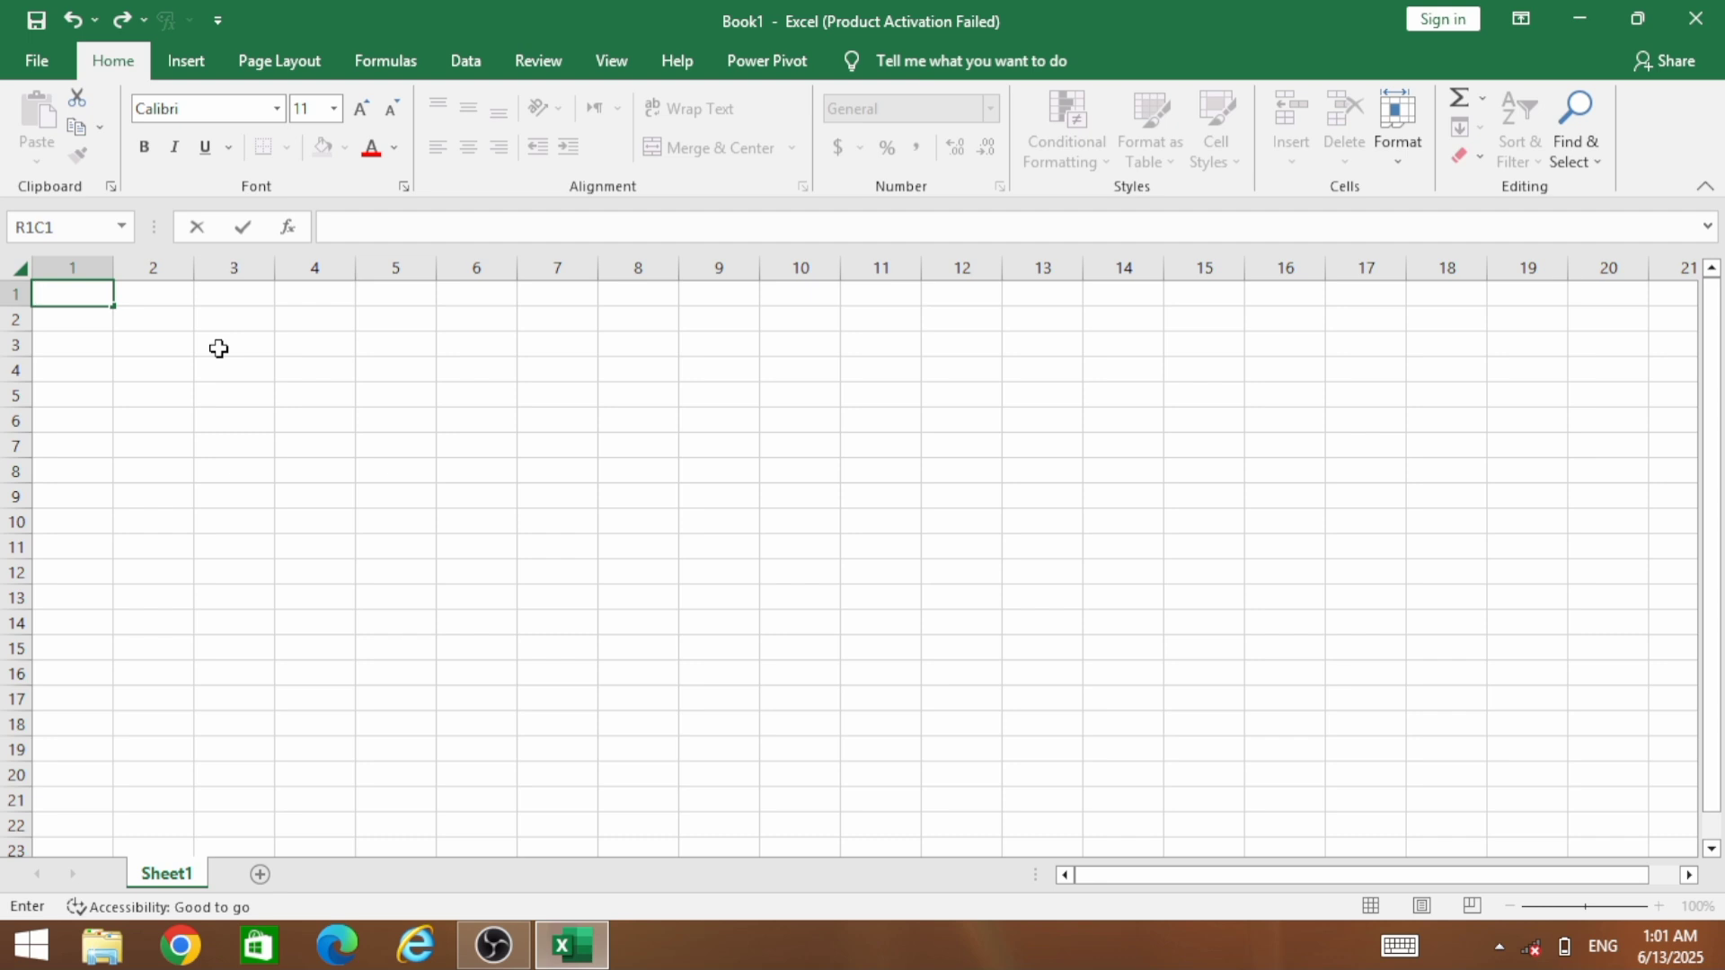
Add seven blank worksheets to the workbook, four in front of Sheet1 and three directly after Sheet6
click(526, 521)
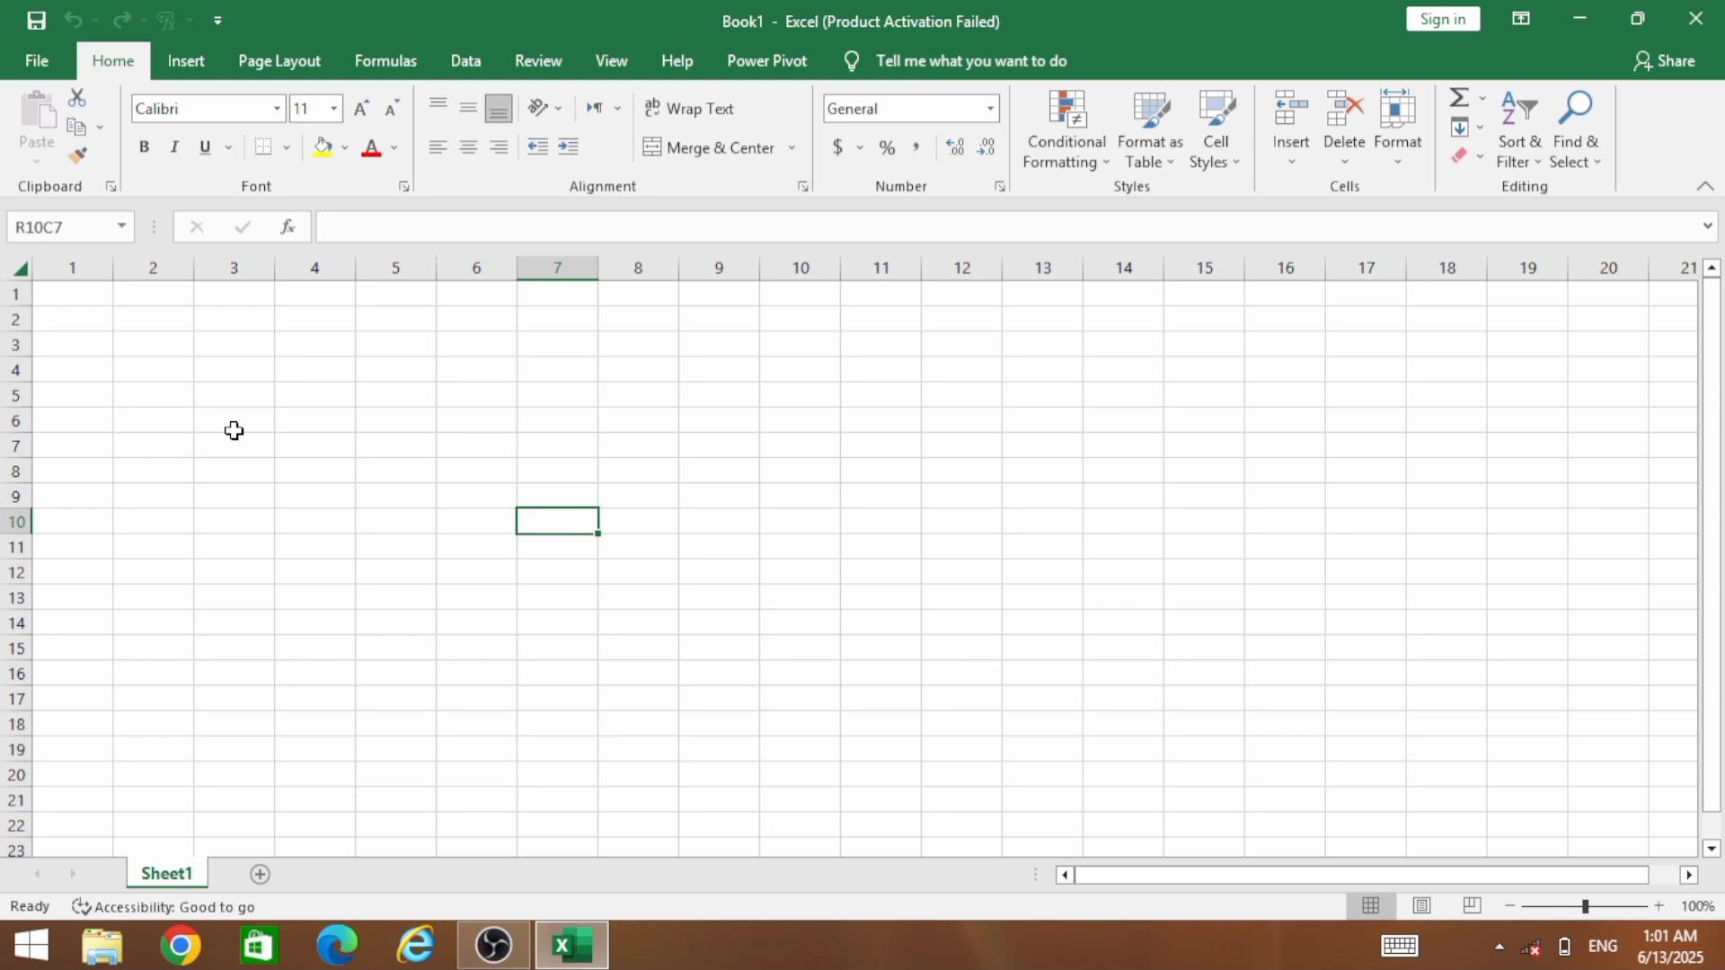
key(shift+F11)
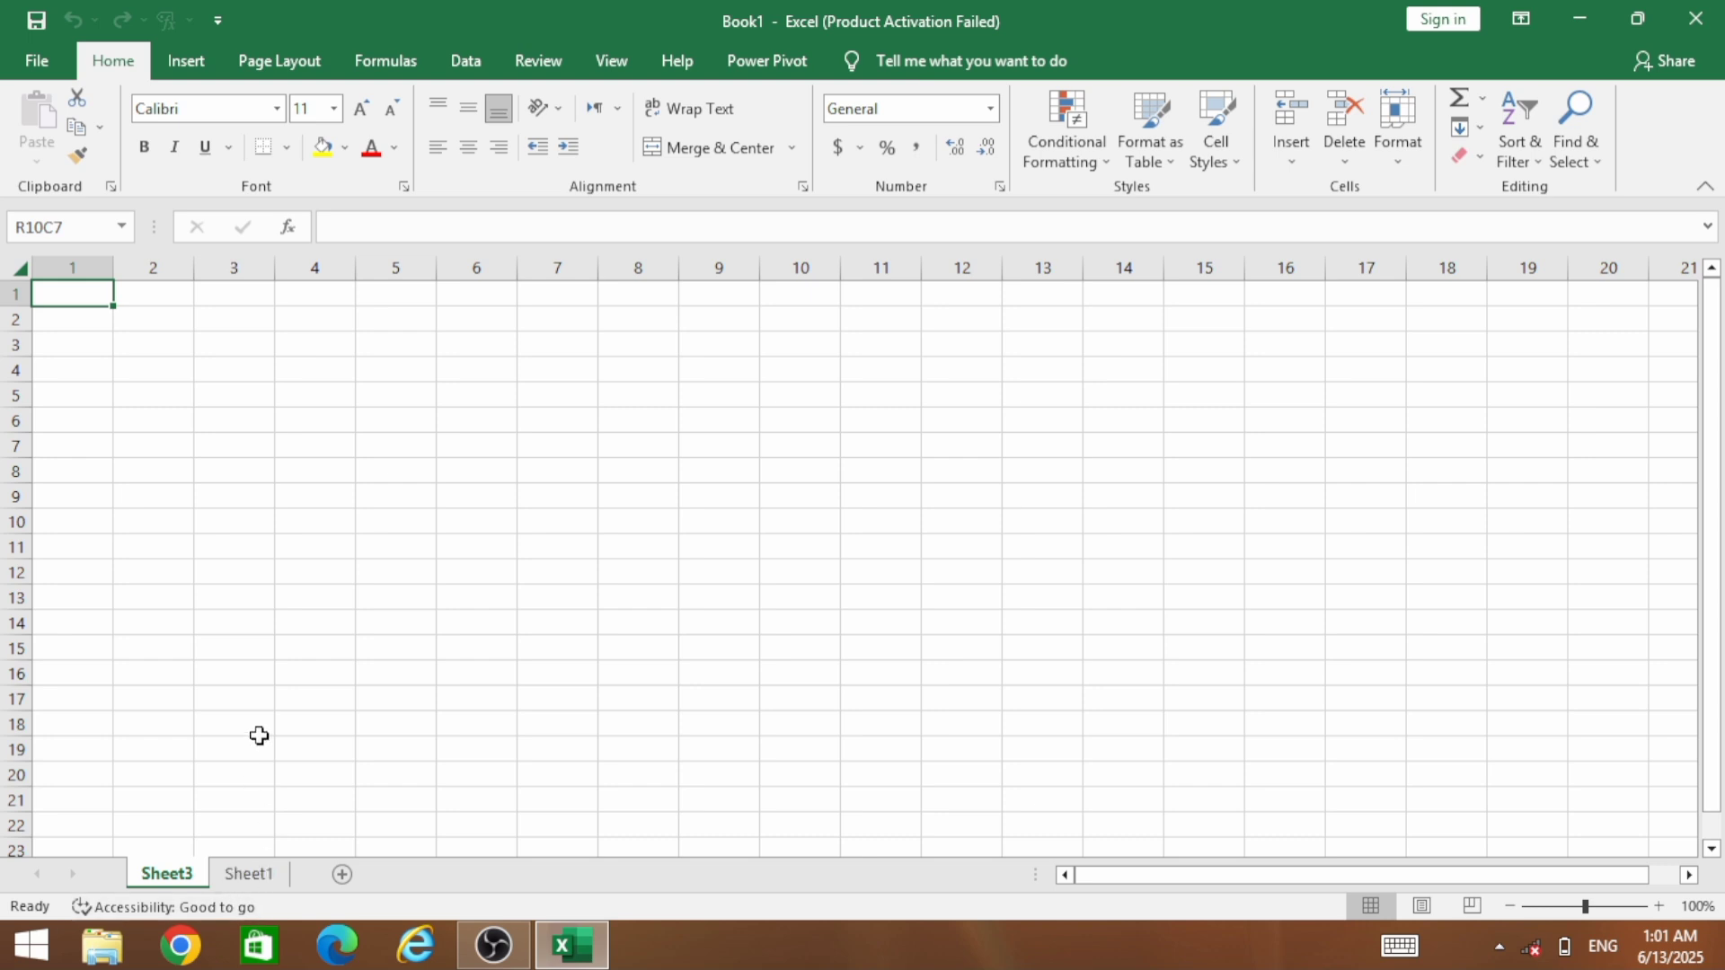
key(shift+F11)
key(shift+F11)
key(shift+F11)
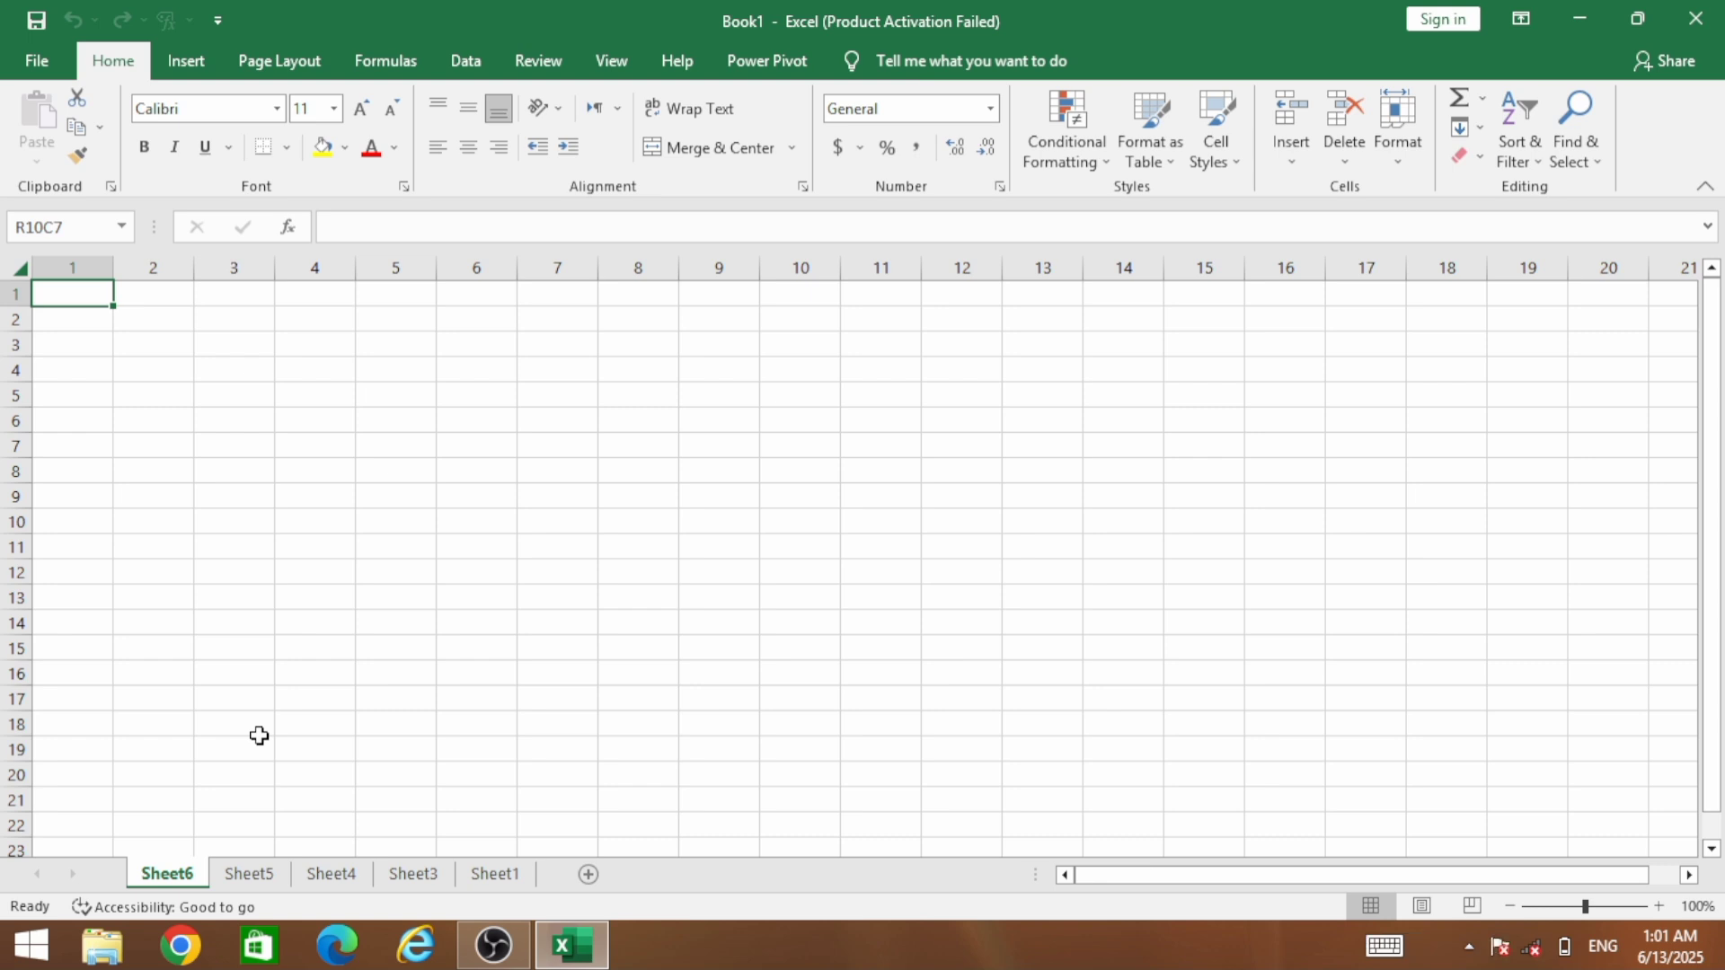
click(590, 874)
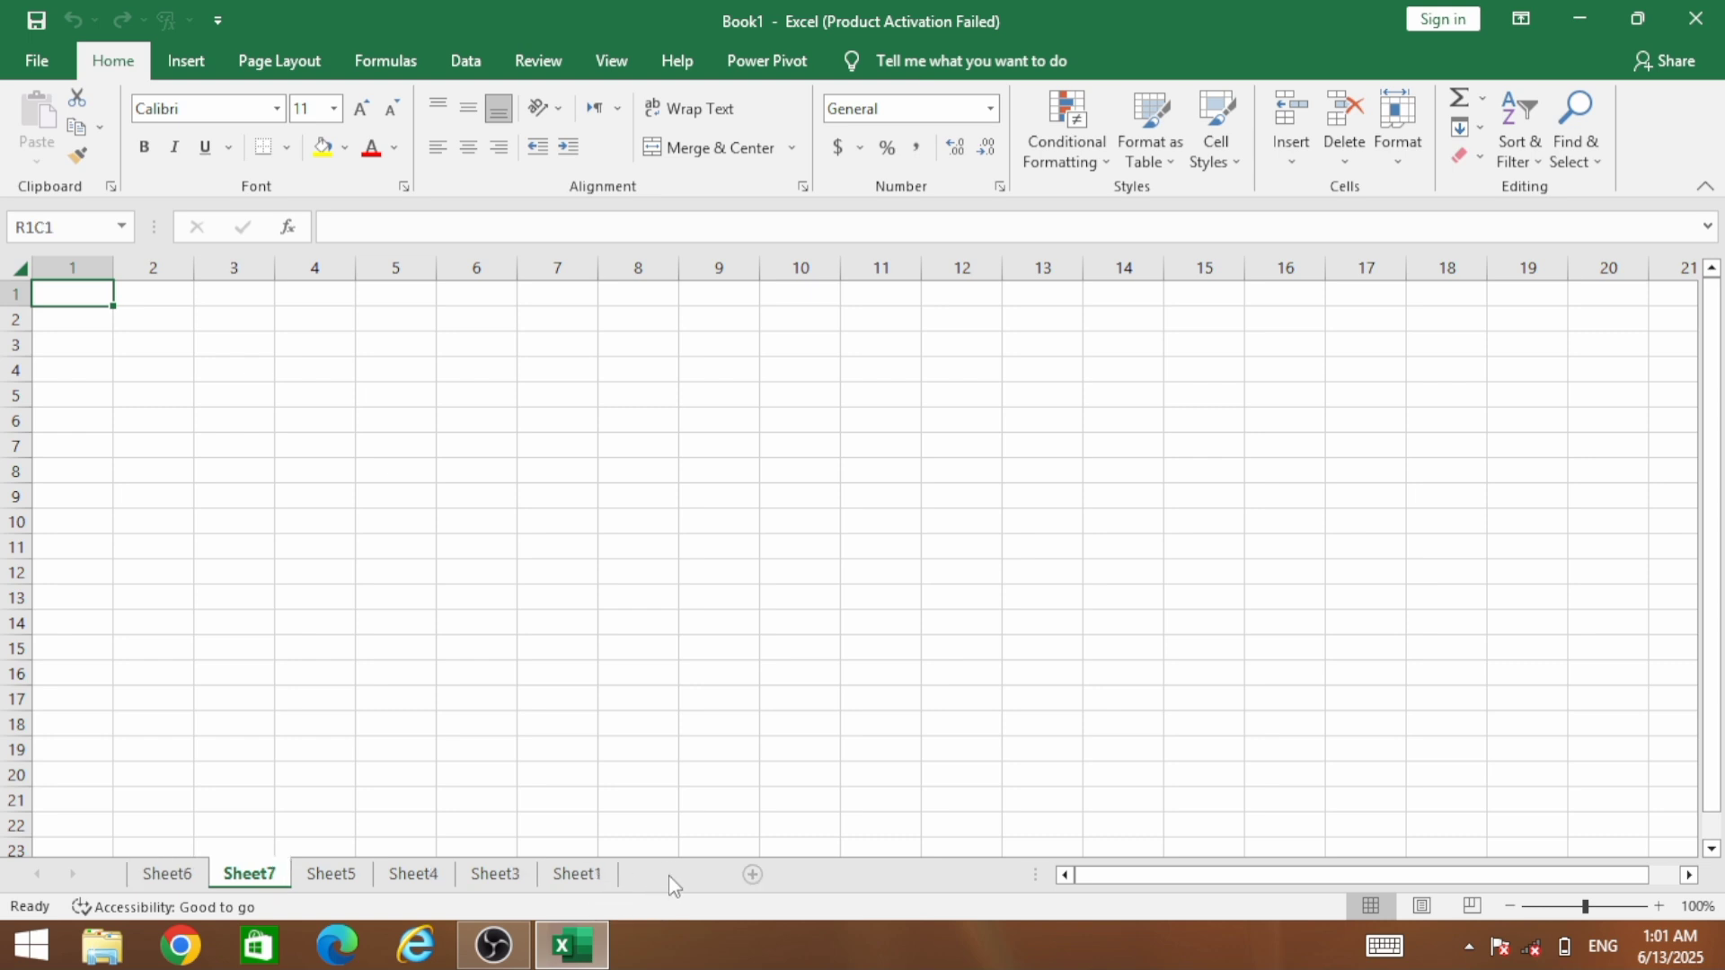
click(755, 877)
Set the tab color of Sheet6 to the standard light green
click(167, 874)
right_click(170, 880)
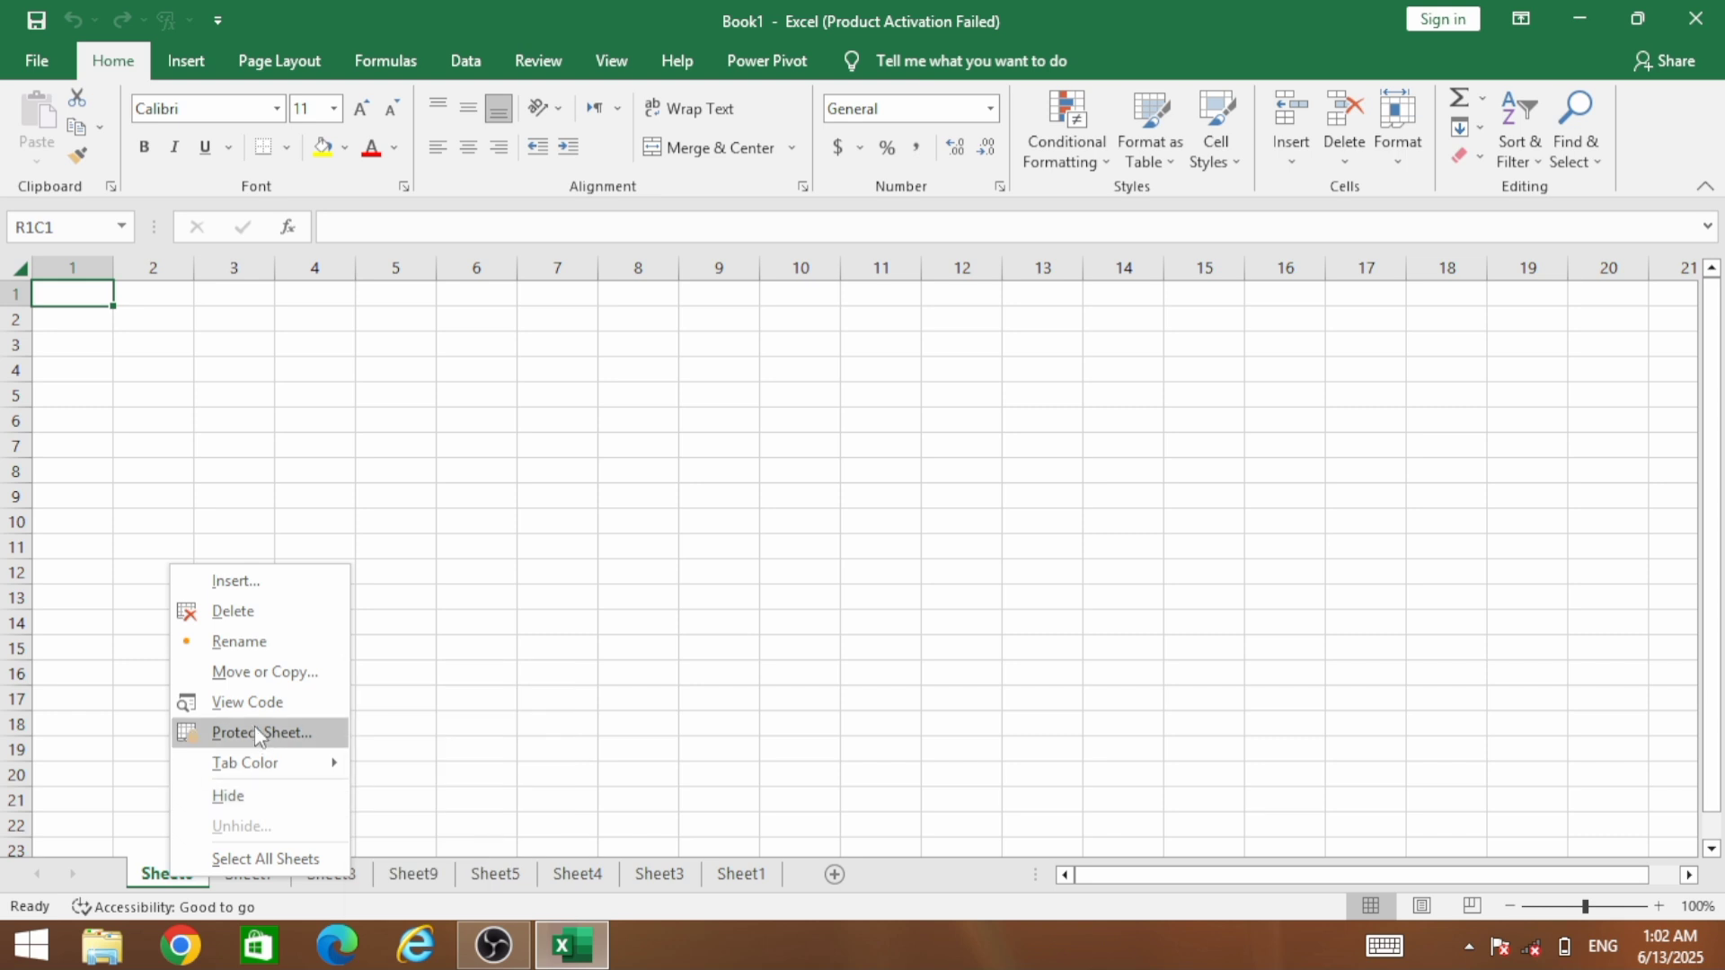
mouse_move(251, 765)
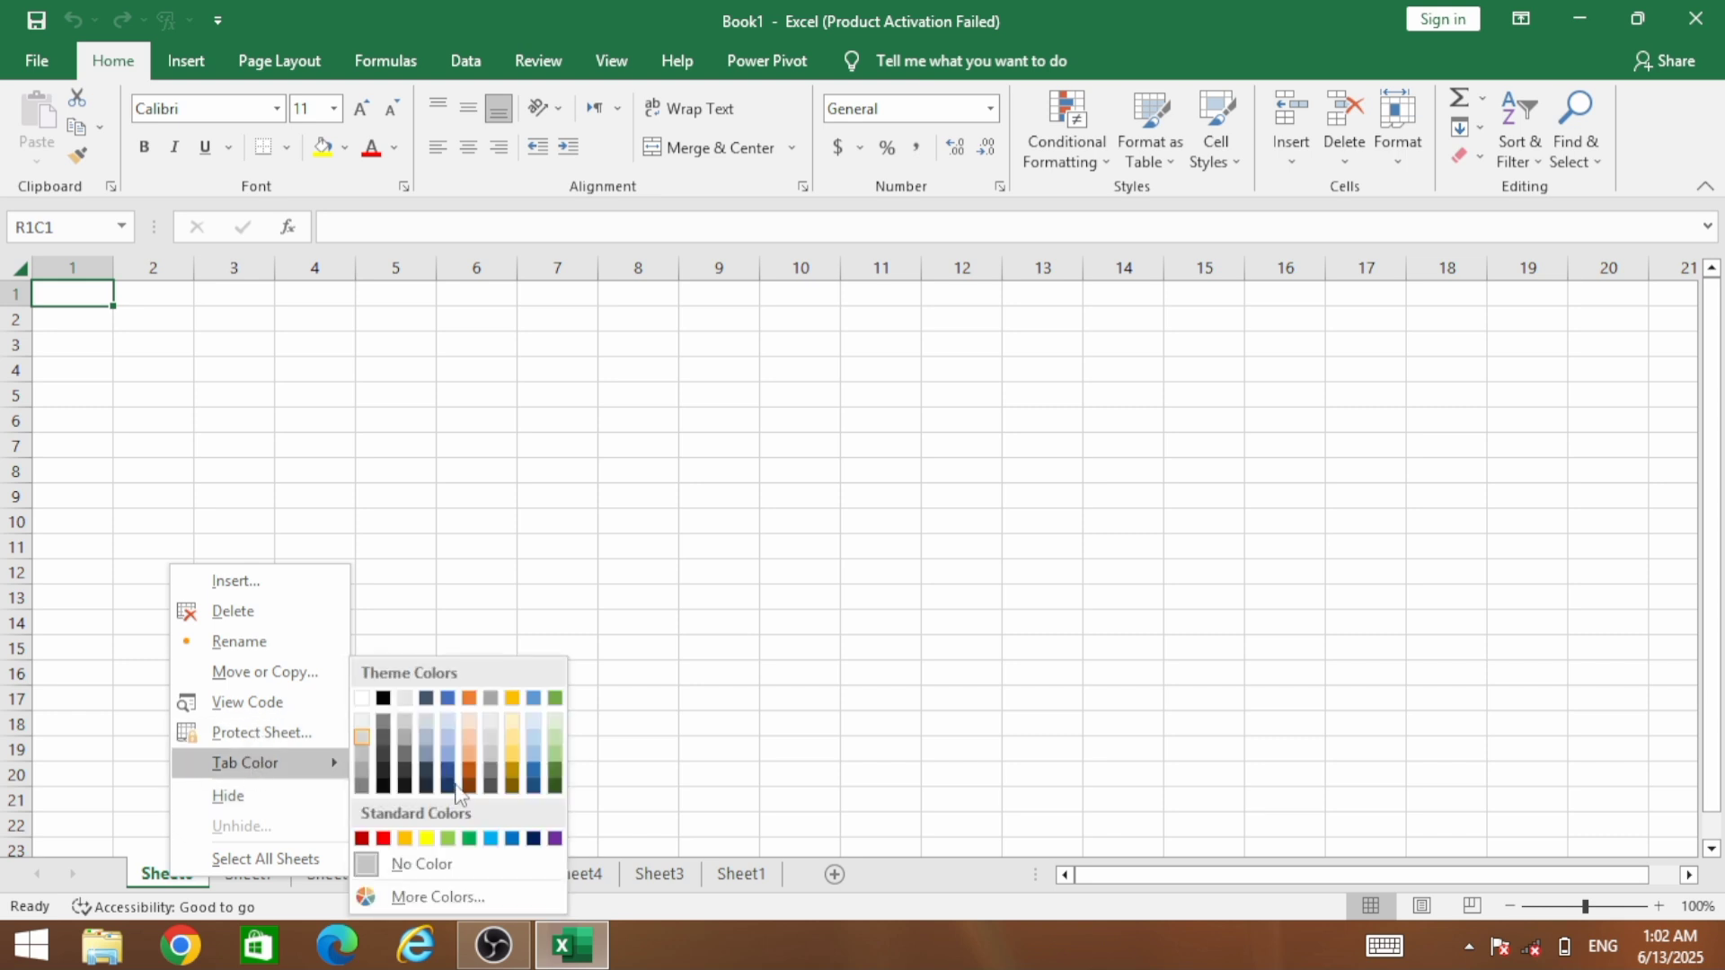
click(442, 838)
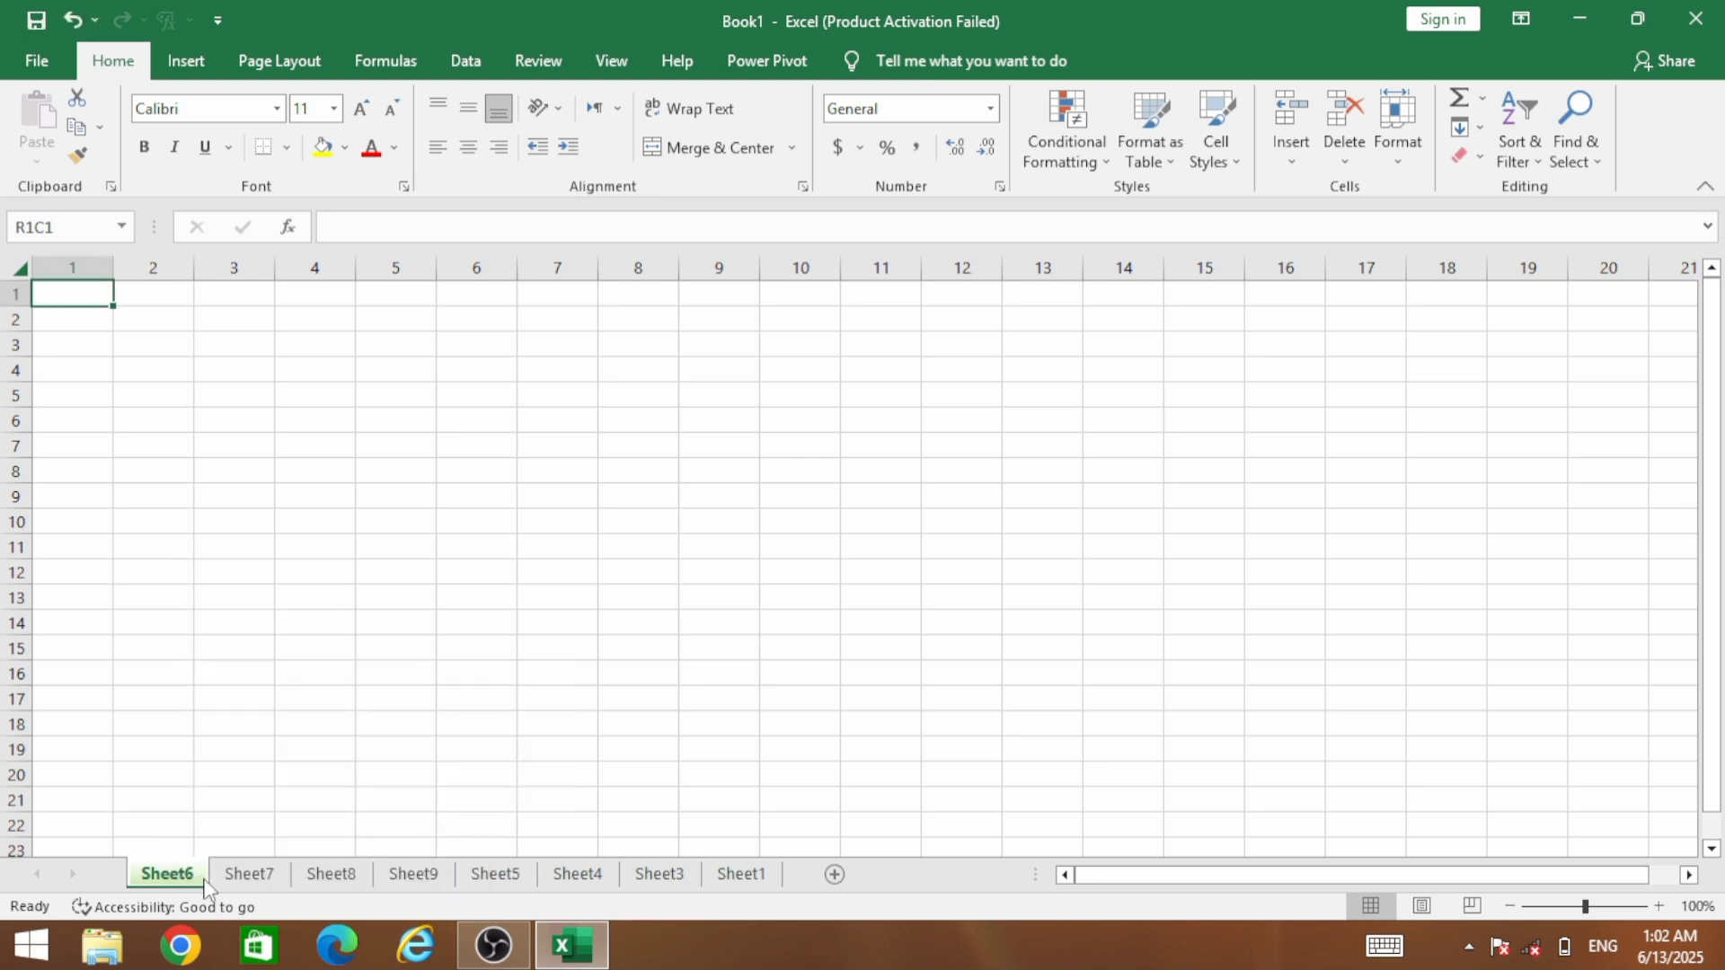
click(189, 825)
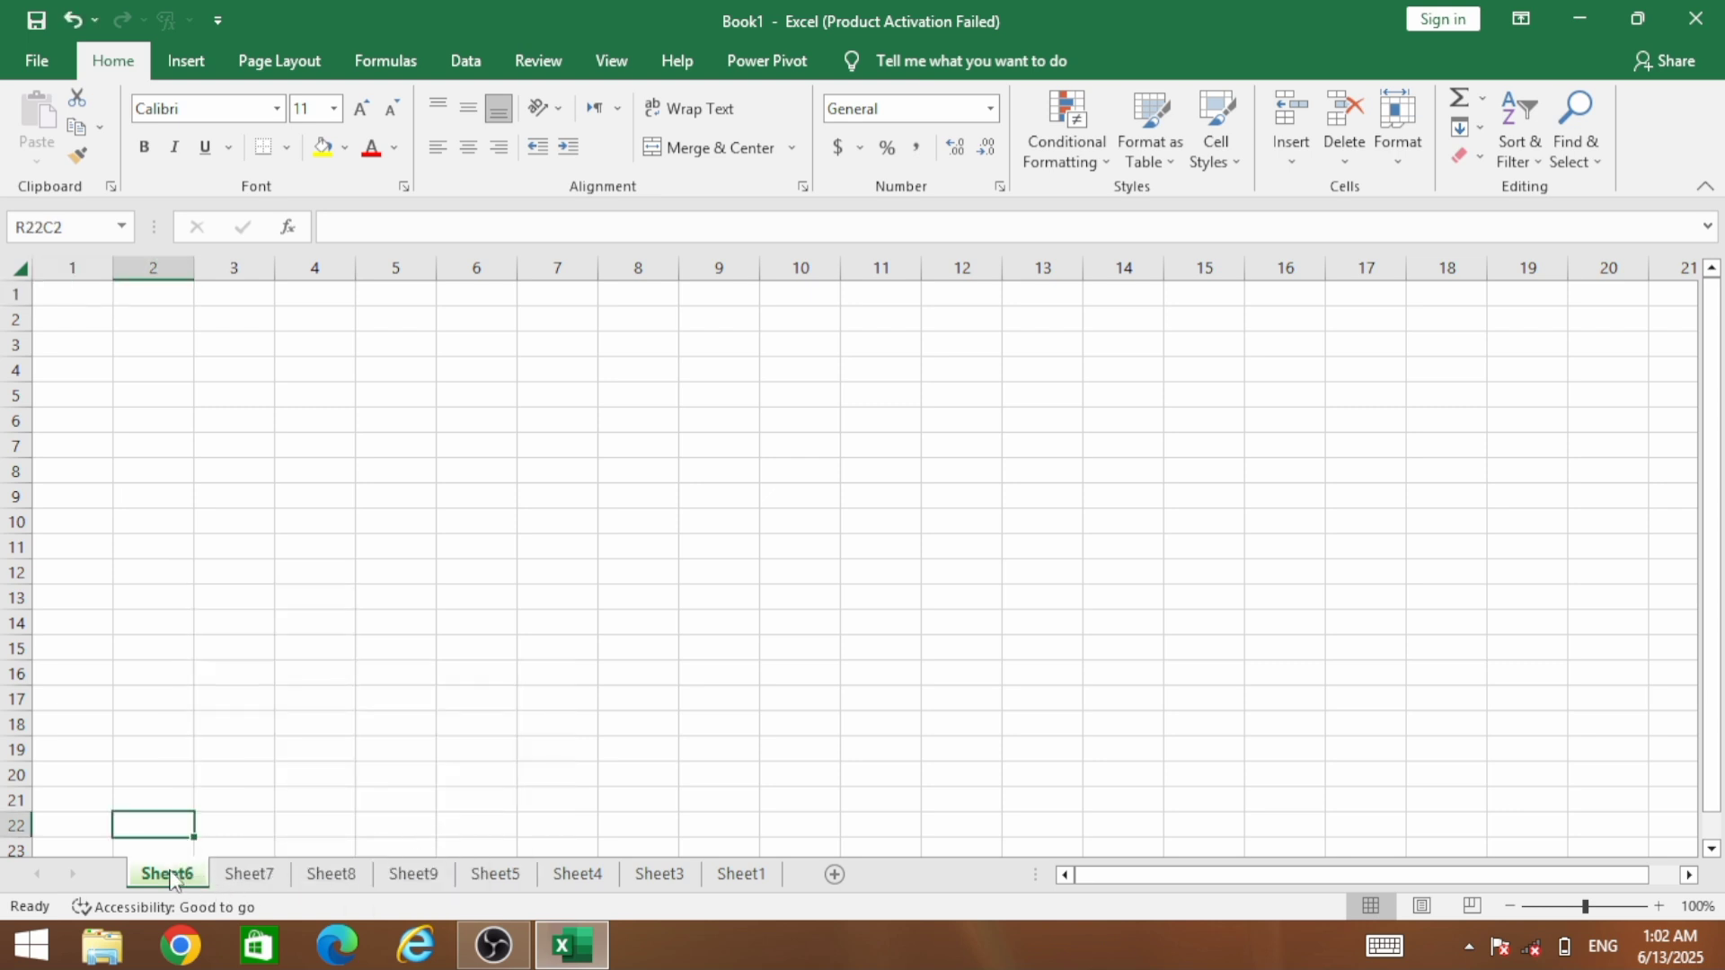
Set the tab color of Sheet7 to the standard red
click(274, 879)
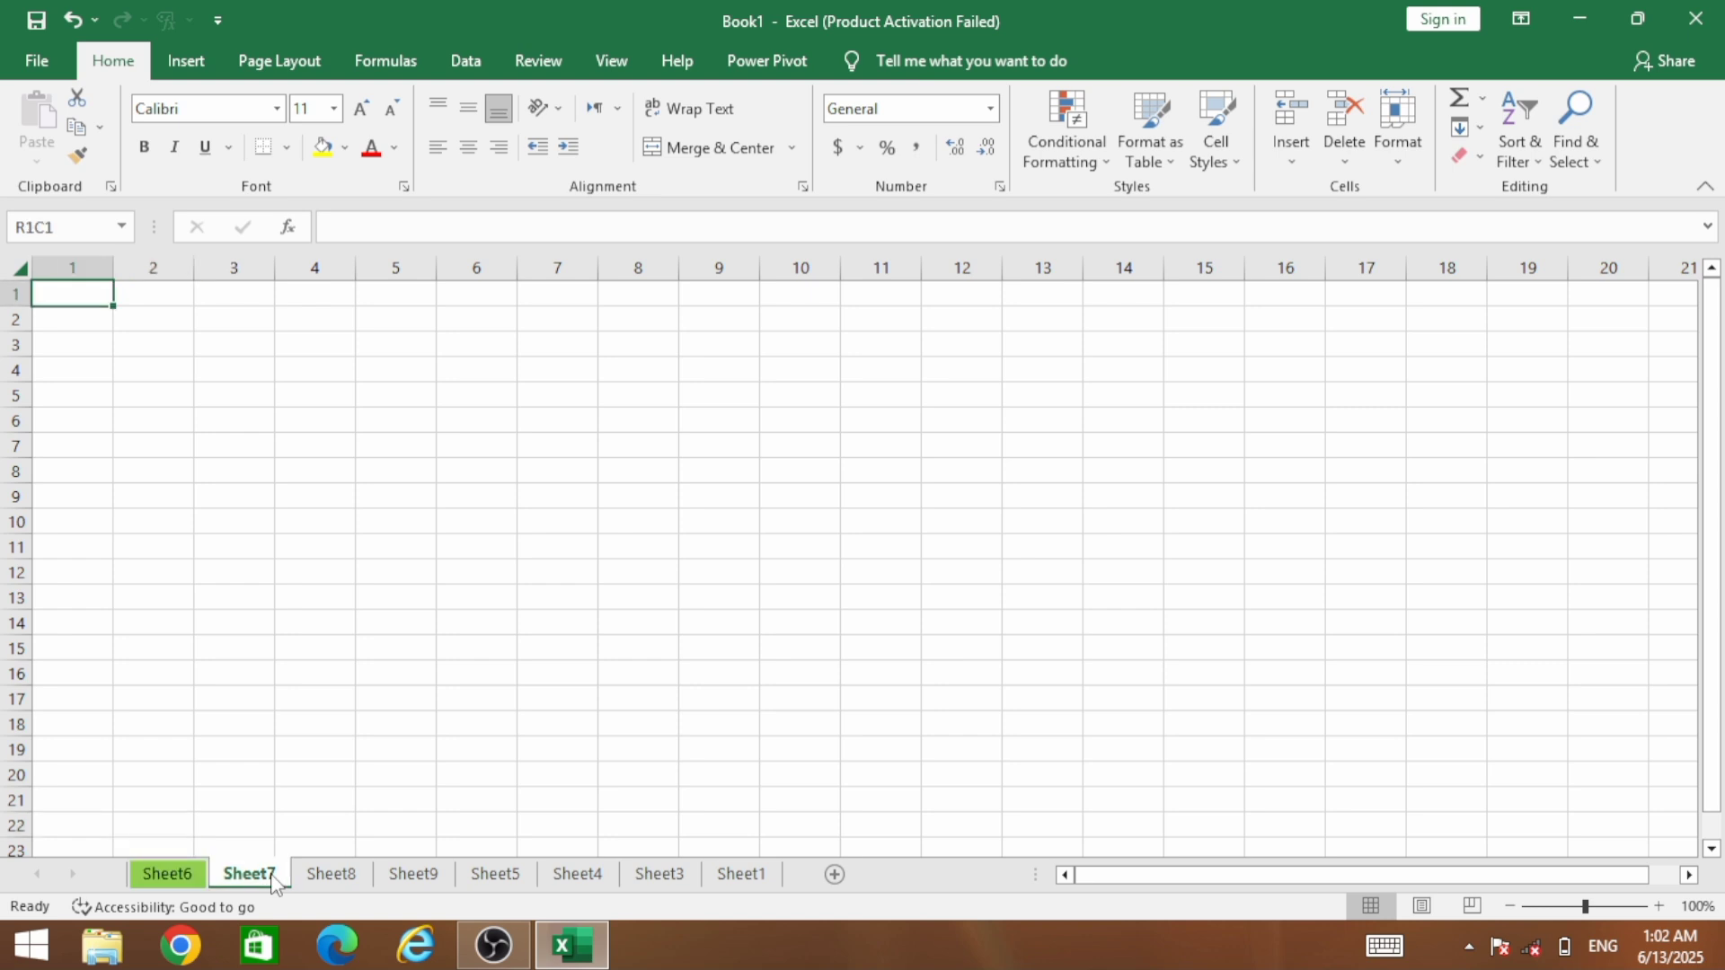
right_click(276, 877)
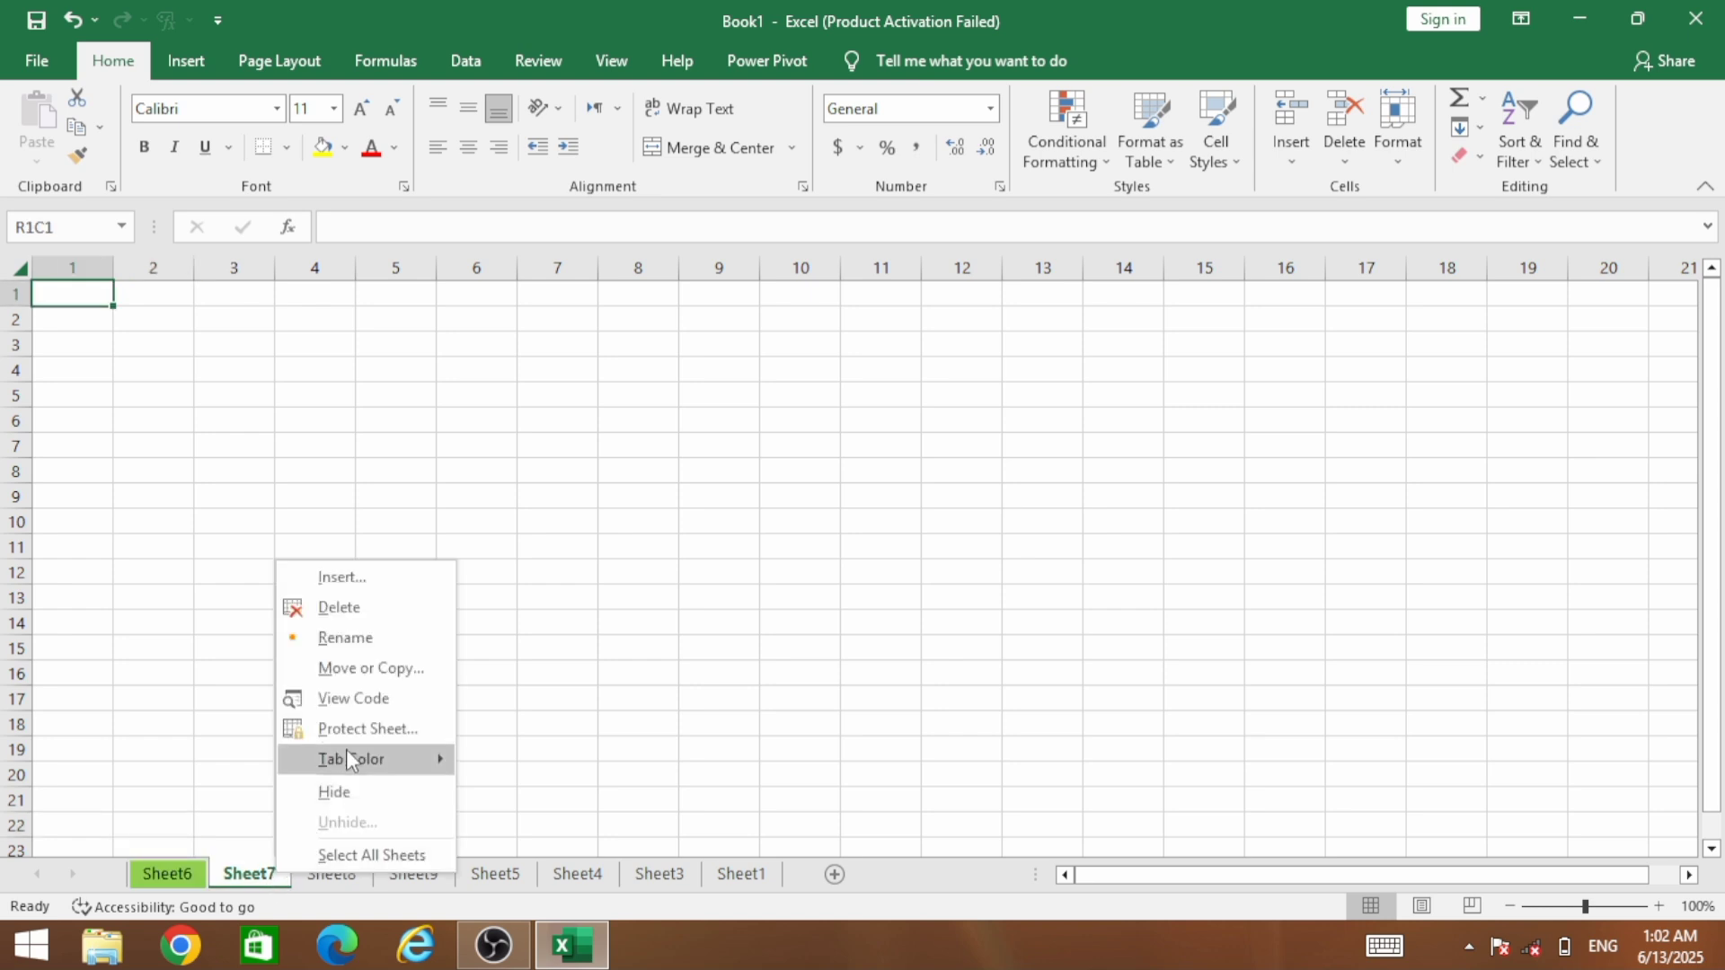
mouse_move(359, 759)
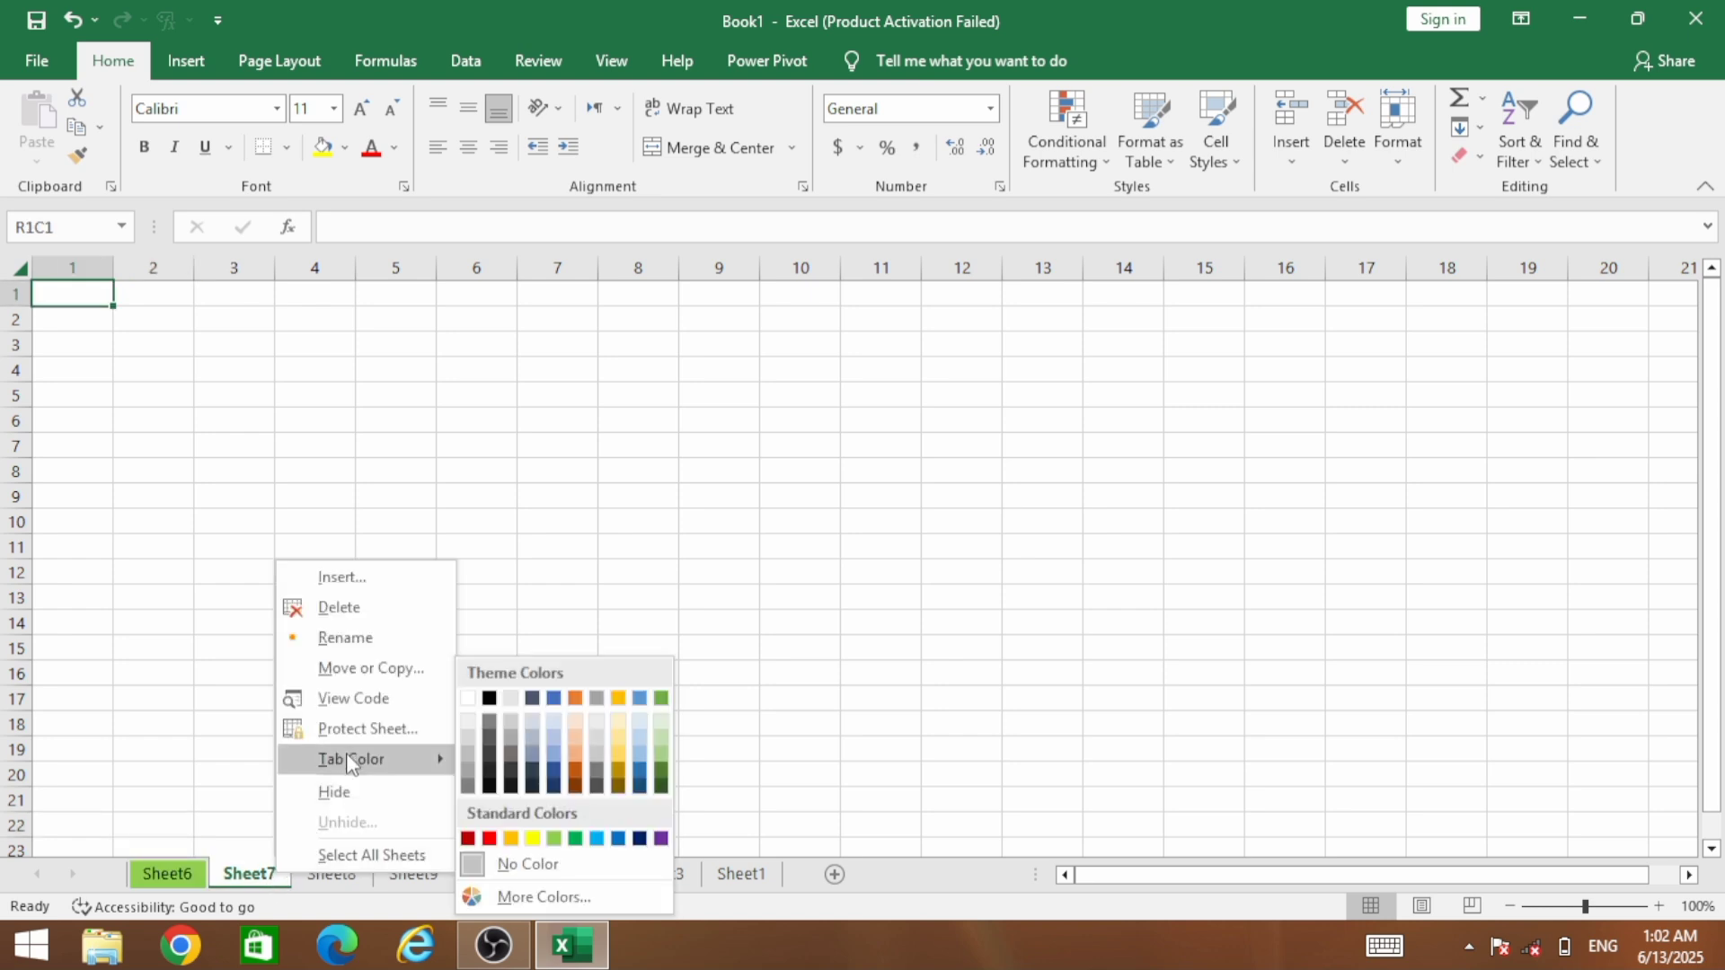
click(488, 838)
Select all sheets as a group starting from Sheet8 and ungroup them again
click(362, 883)
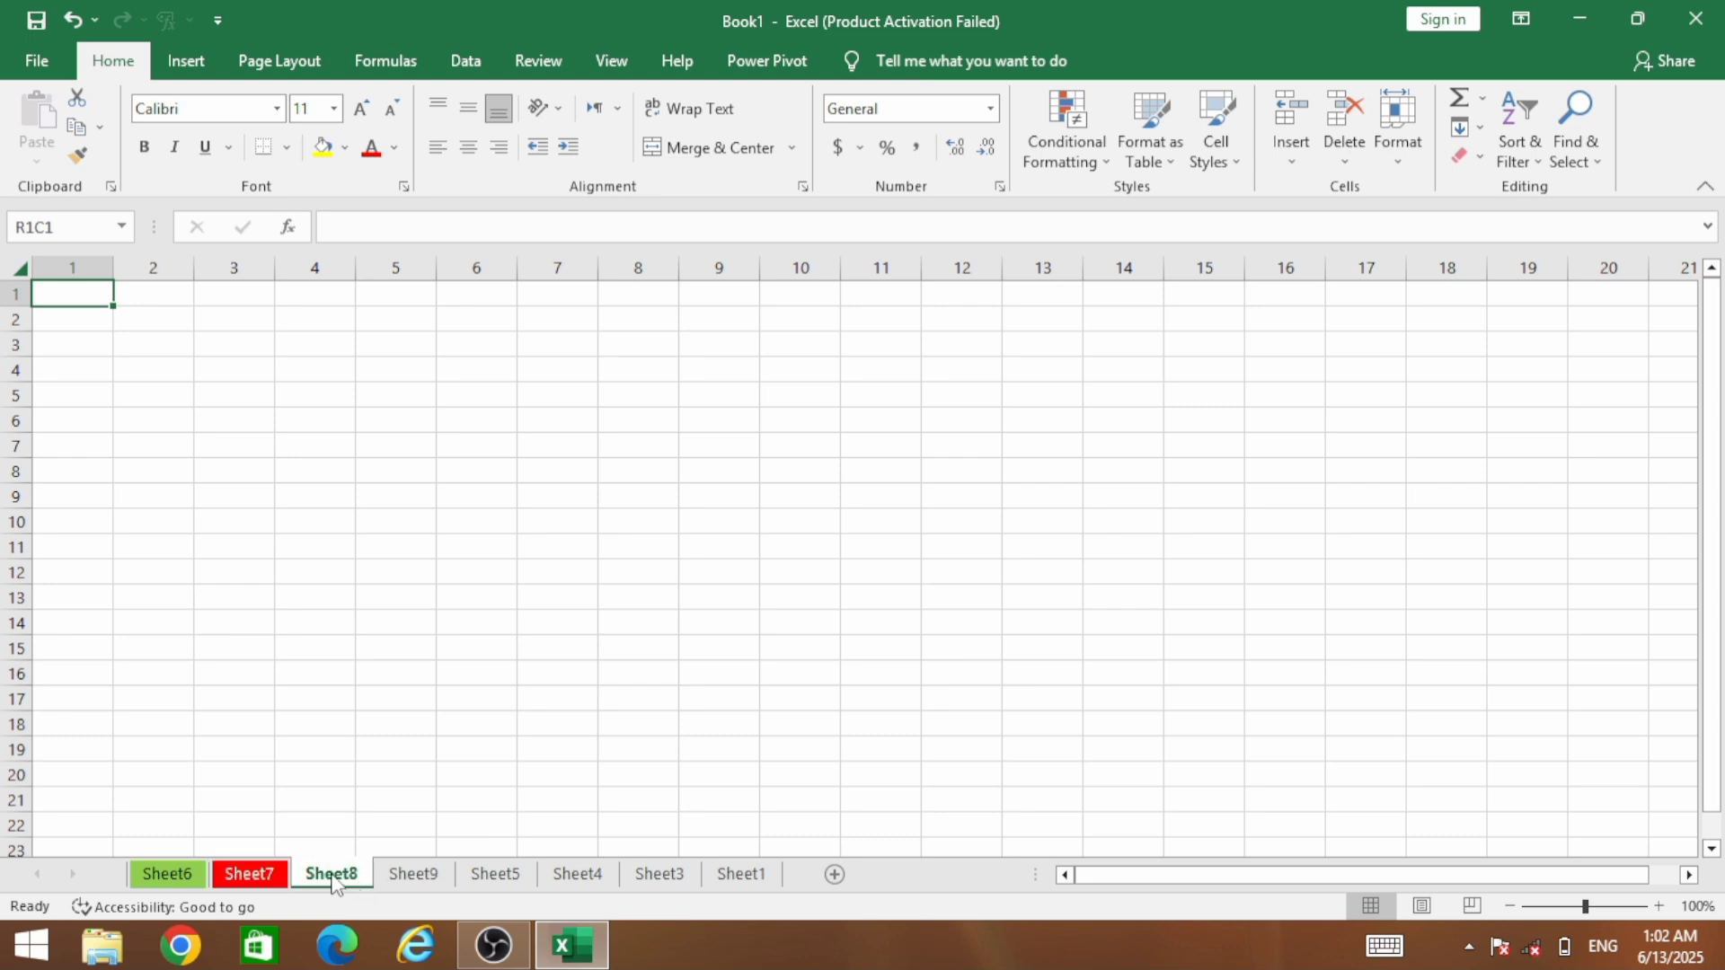
right_click(331, 880)
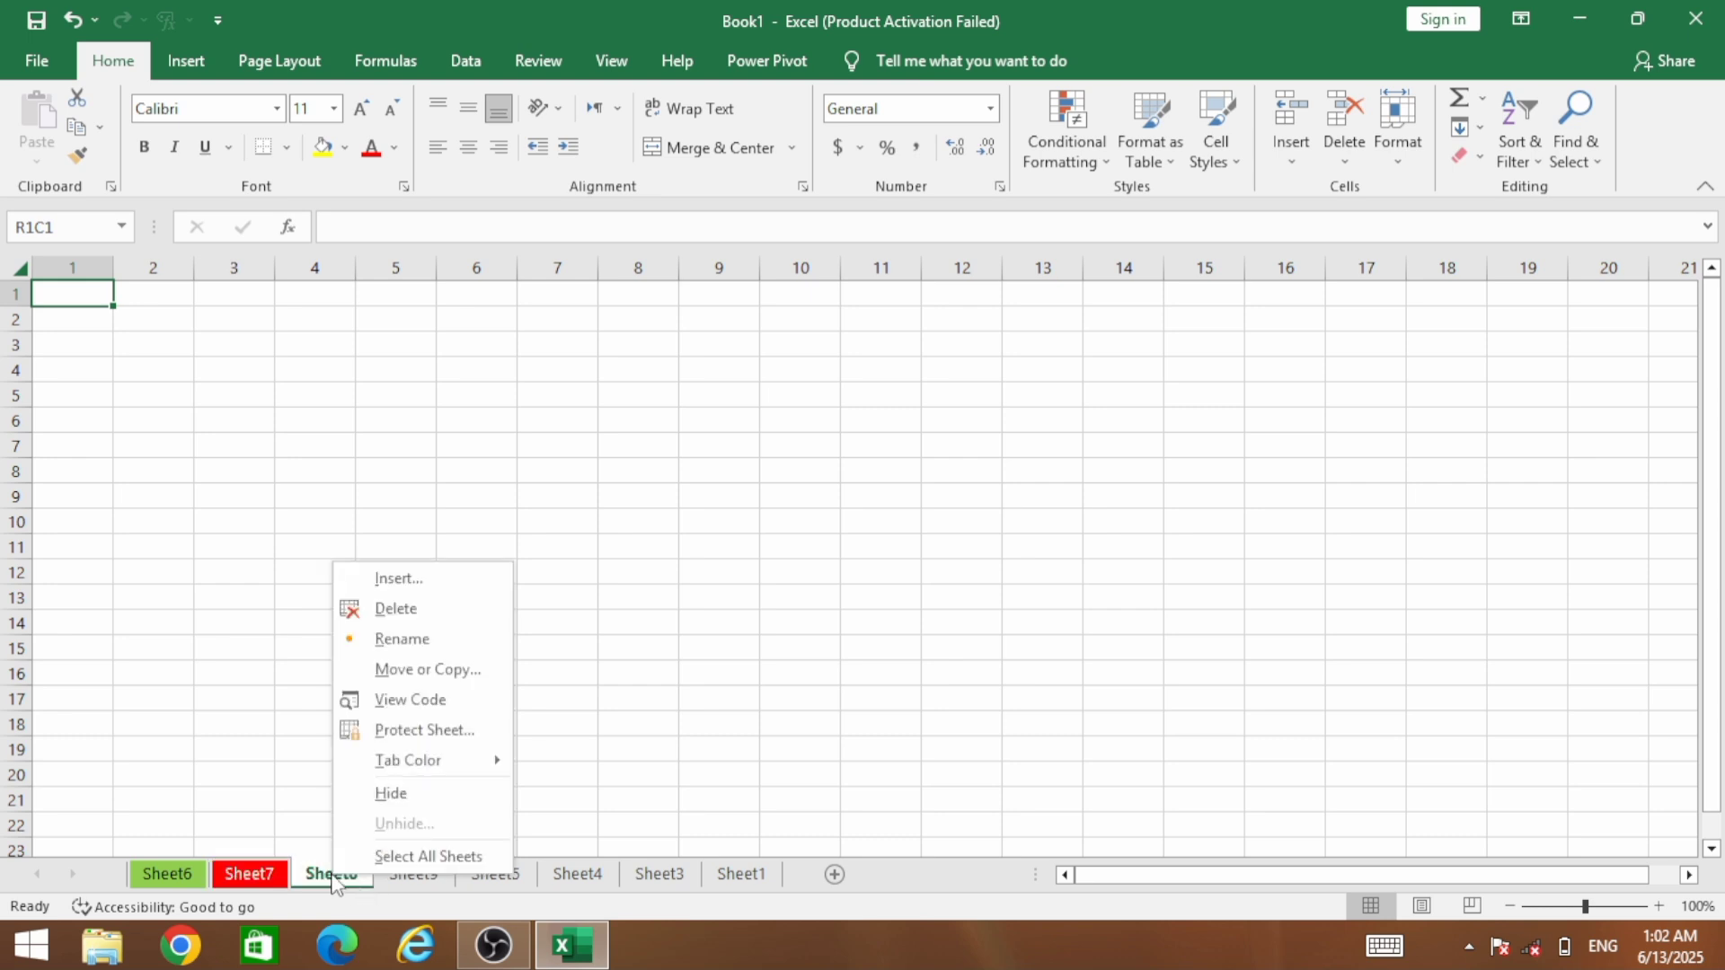
click(423, 852)
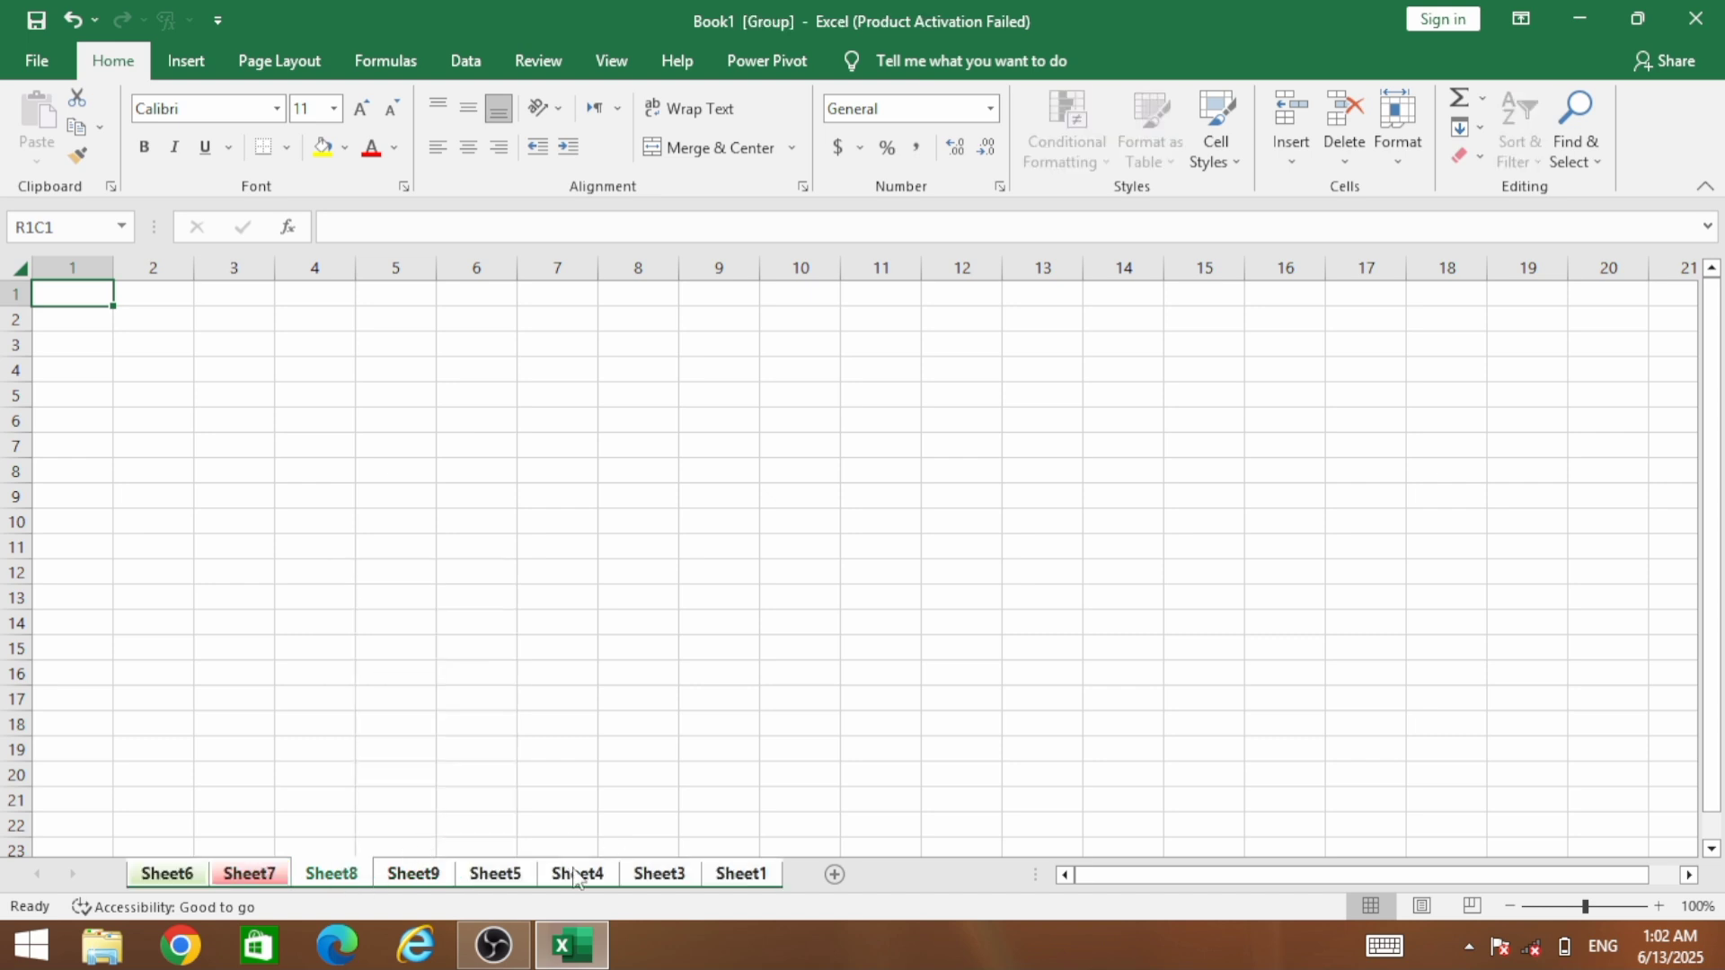
right_click(350, 876)
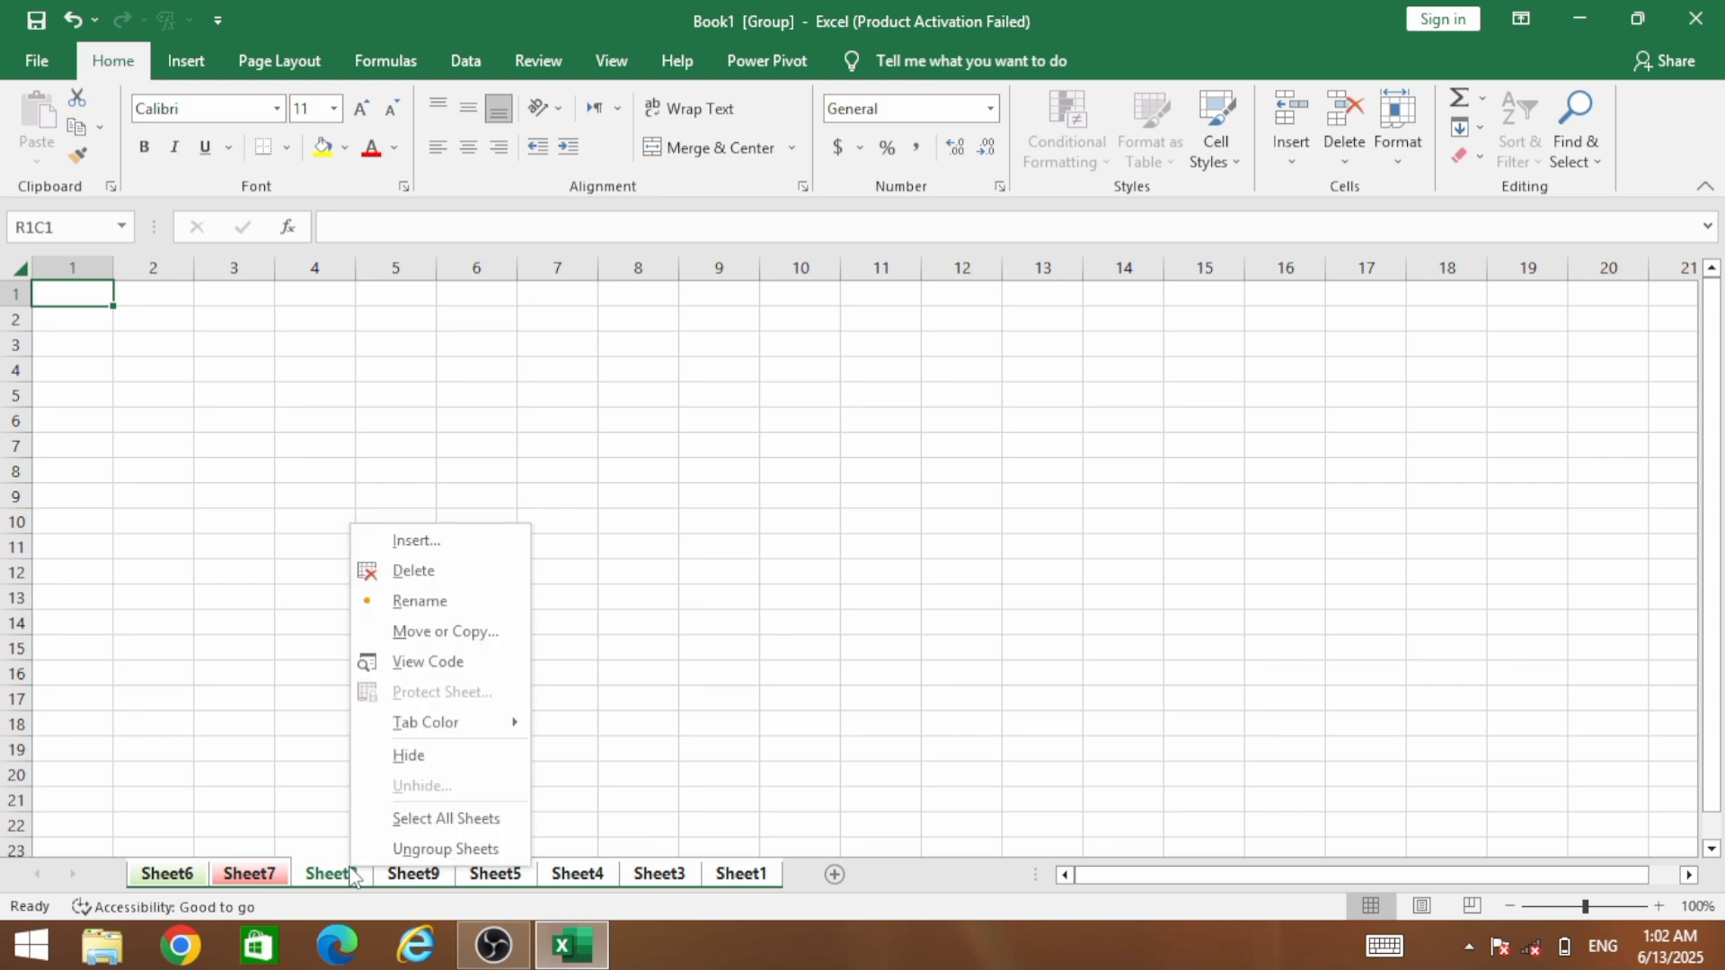
click(435, 844)
Hide Sheet8 and unhide it again
right_click(341, 880)
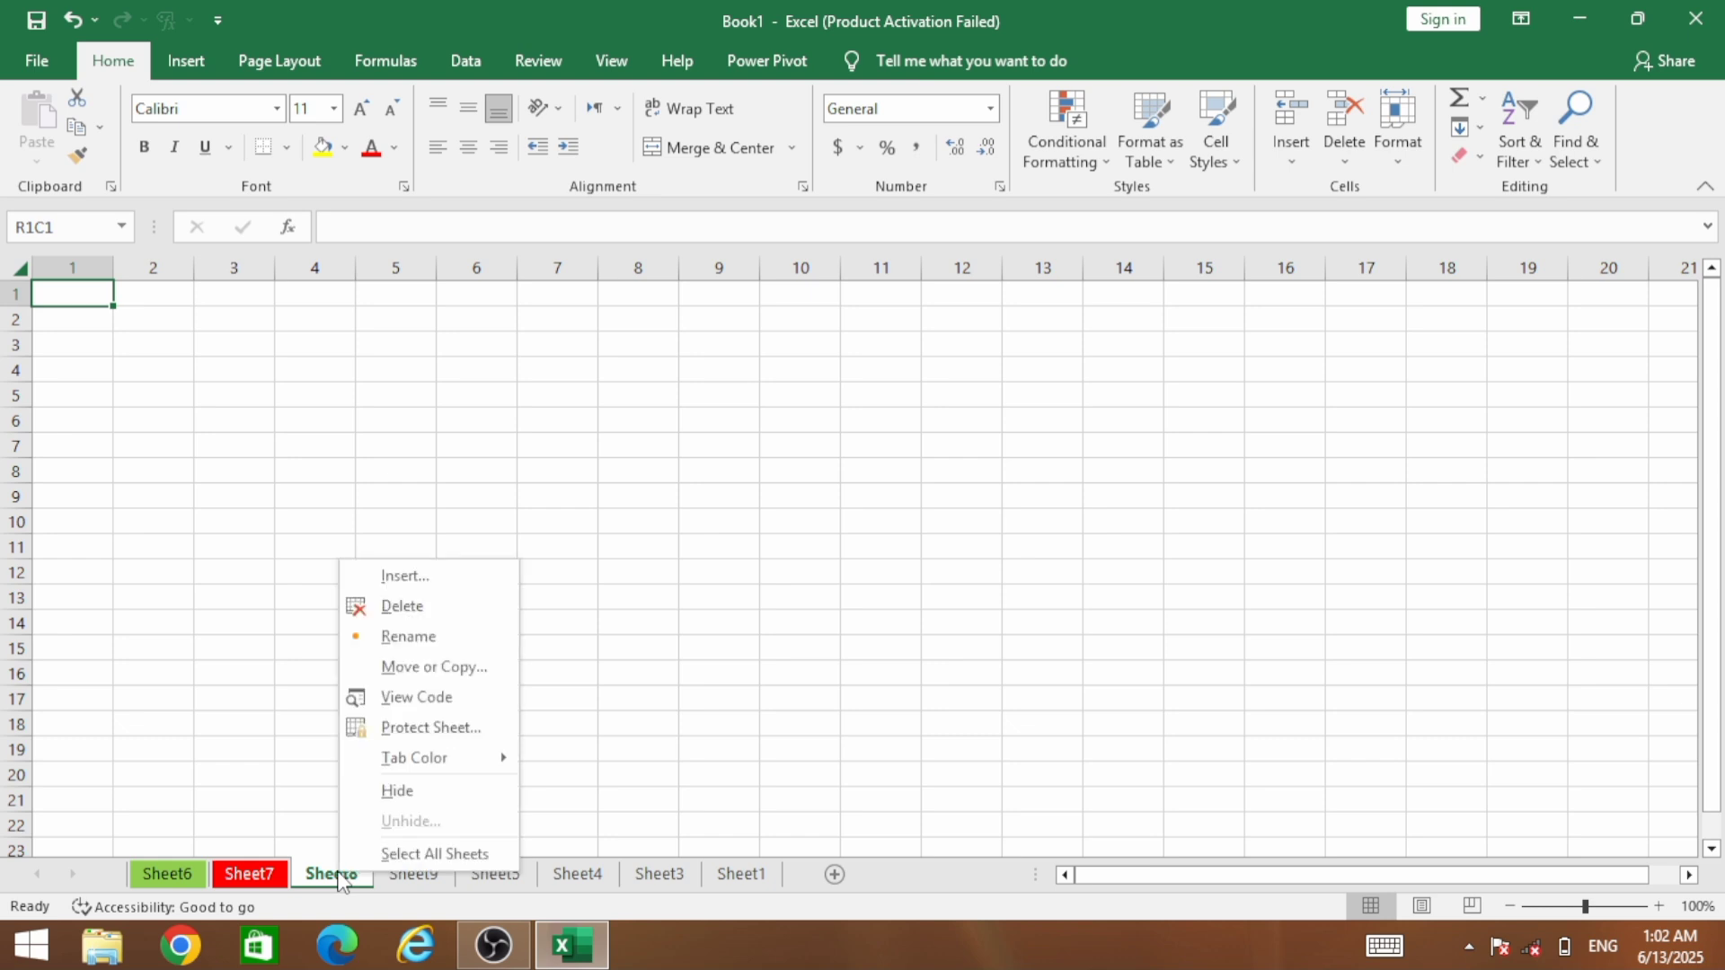
click(392, 792)
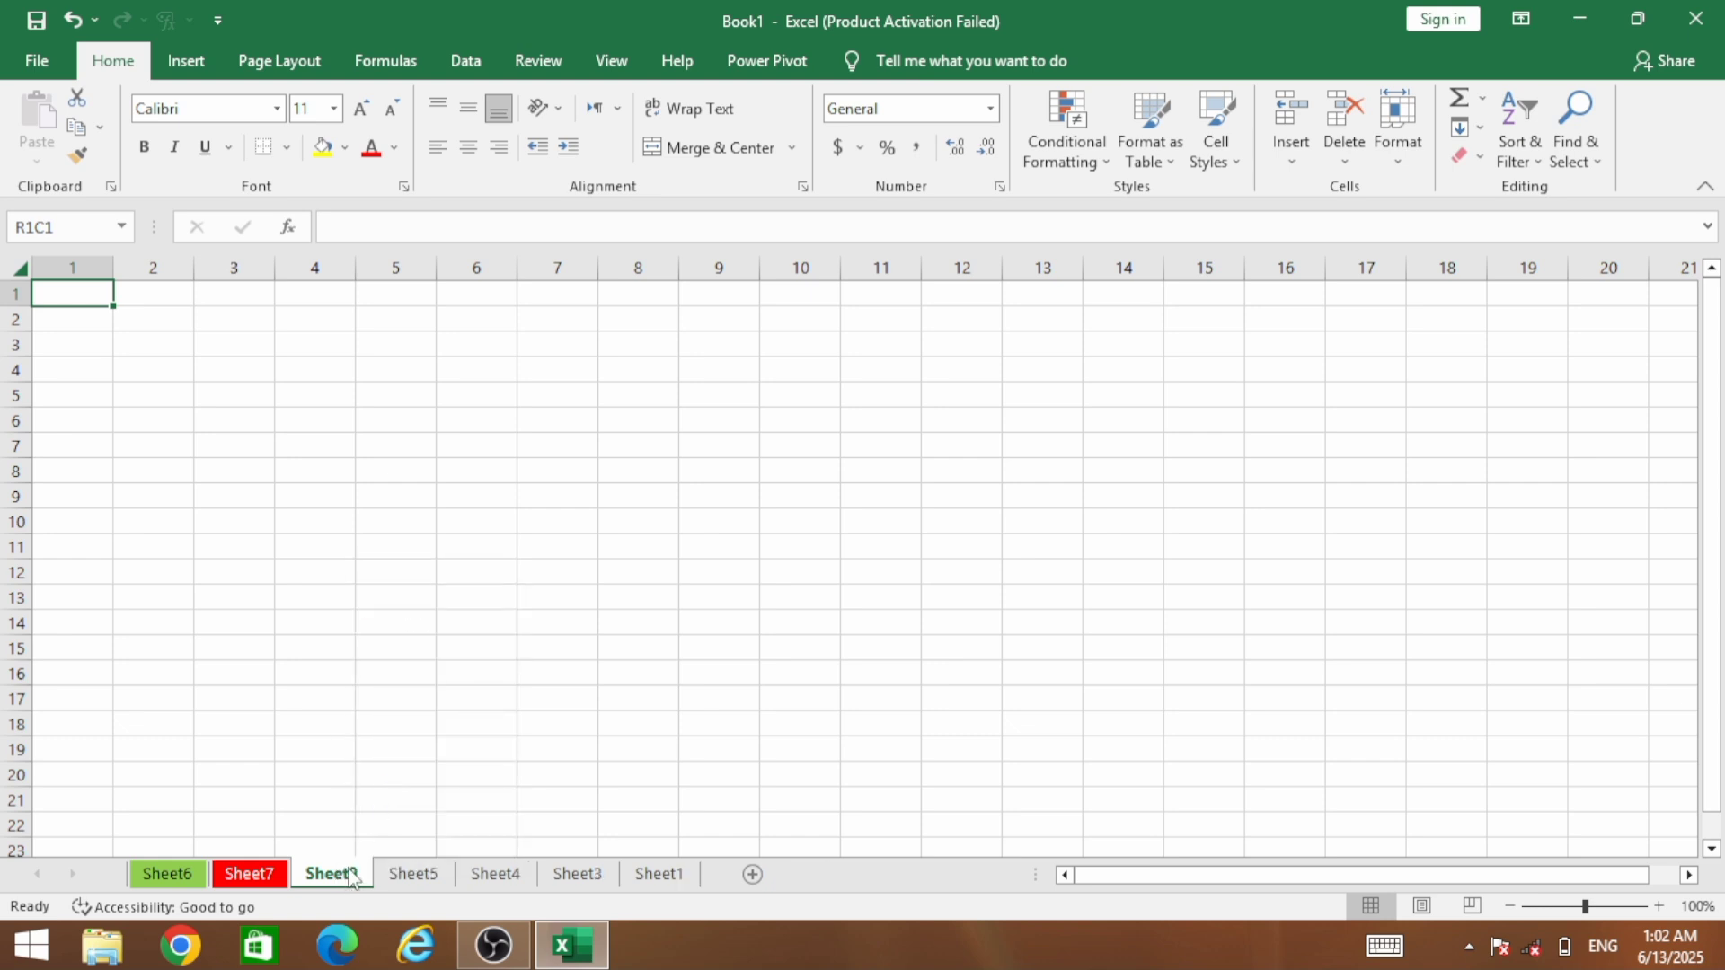
right_click(352, 877)
click(406, 819)
click(442, 887)
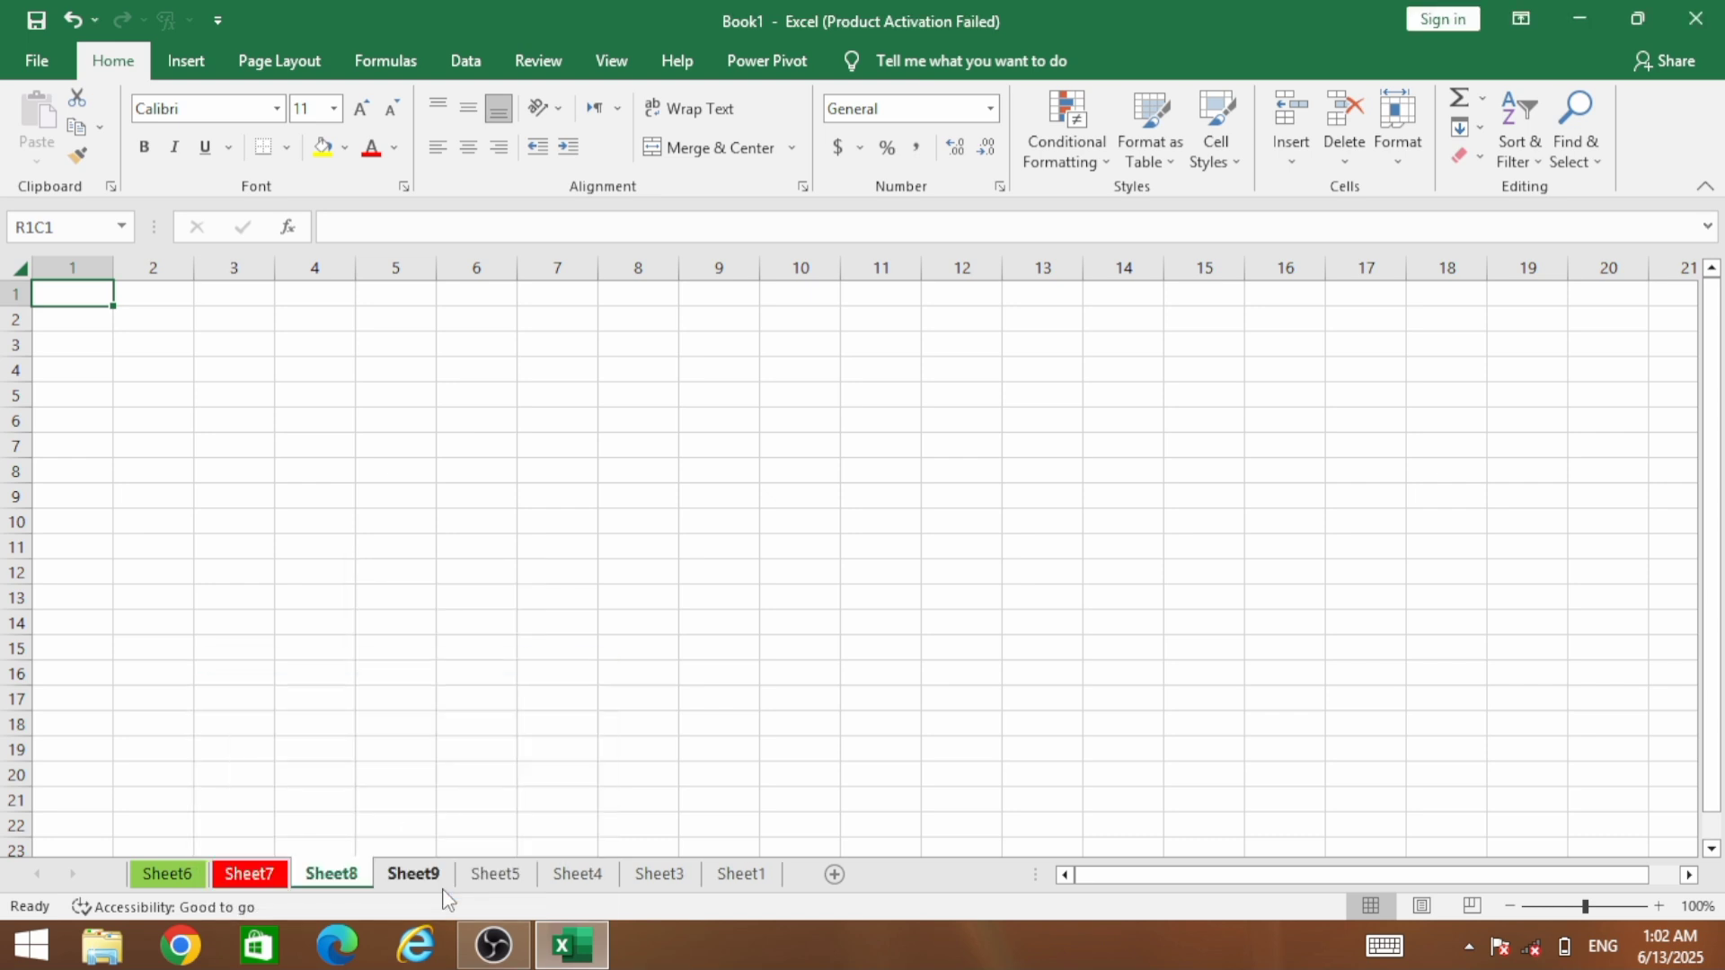
View the Protect Sheet options for Sheet8 and cancel without applying protection
right_click(330, 880)
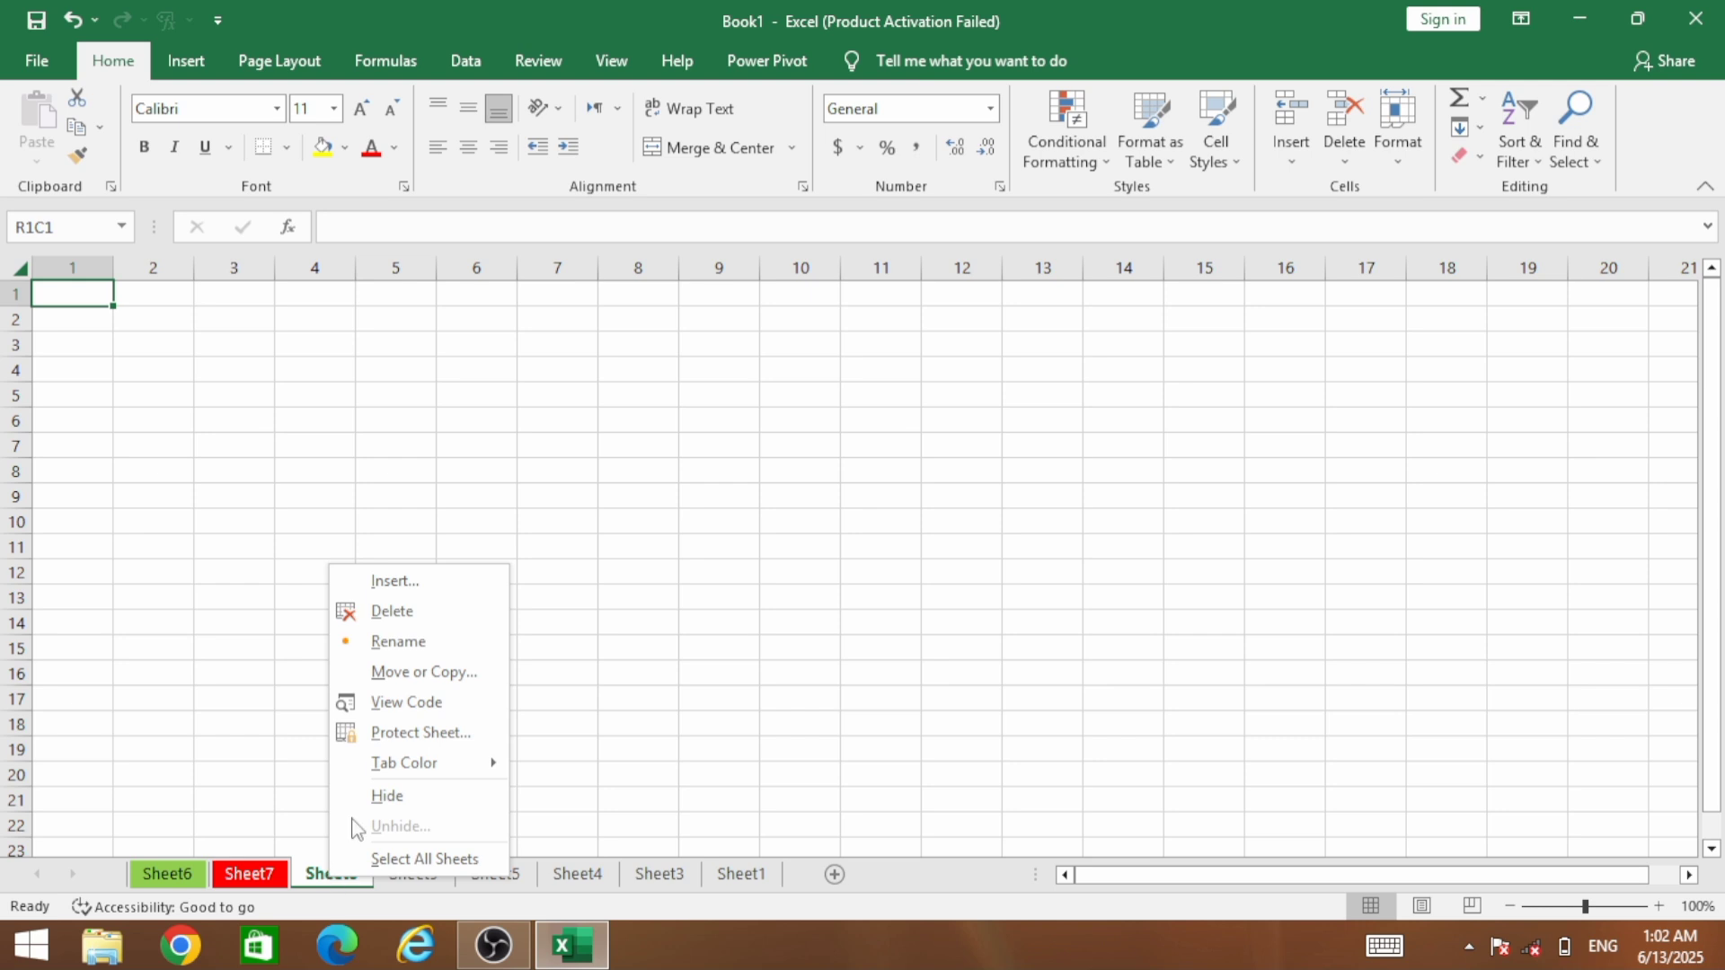
click(437, 731)
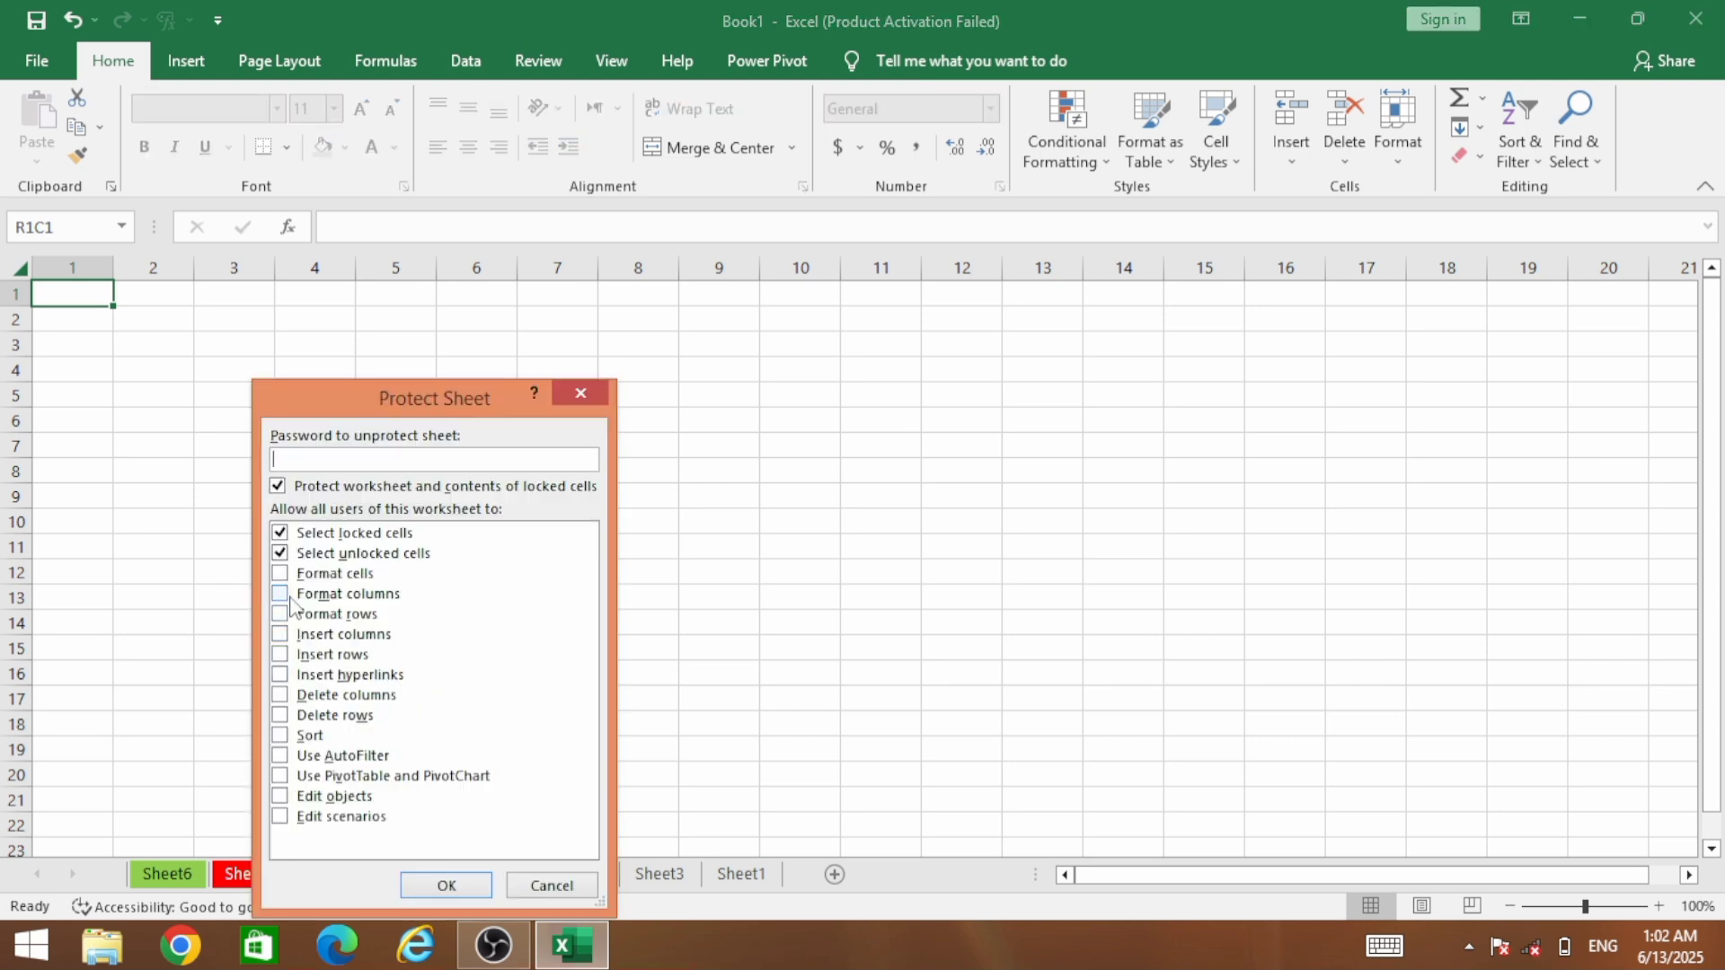
click(309, 460)
click(551, 887)
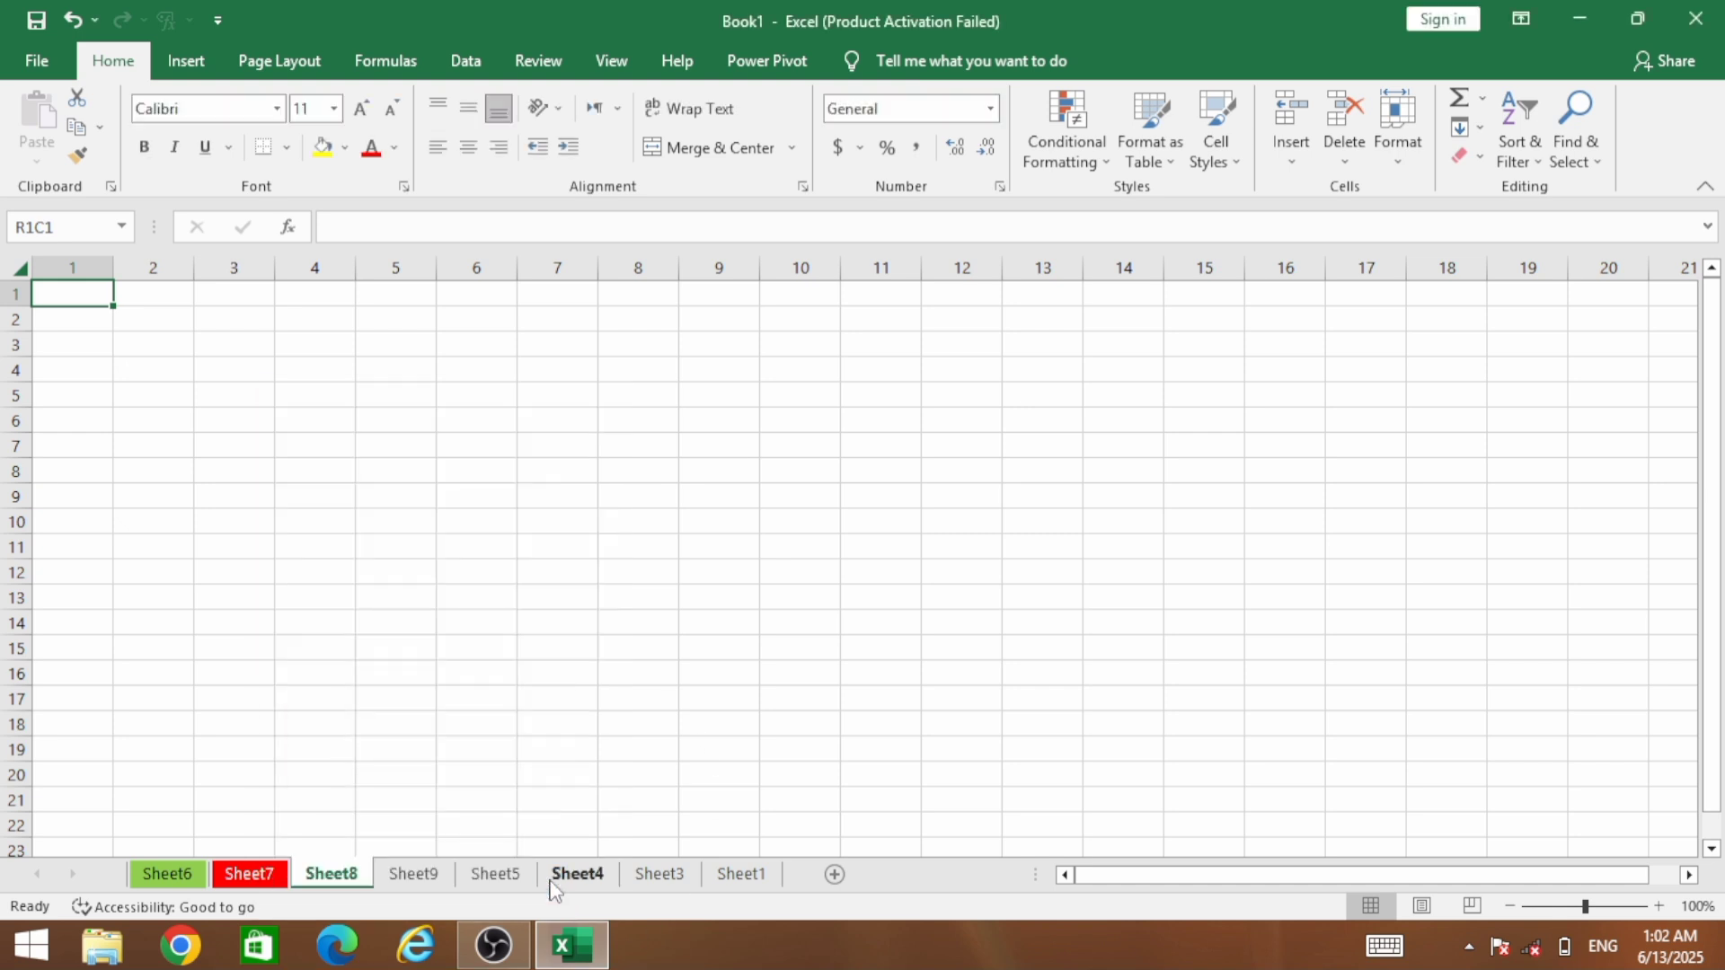
View the code module of Sheet8 and close the Visual Basic editor
right_click(363, 880)
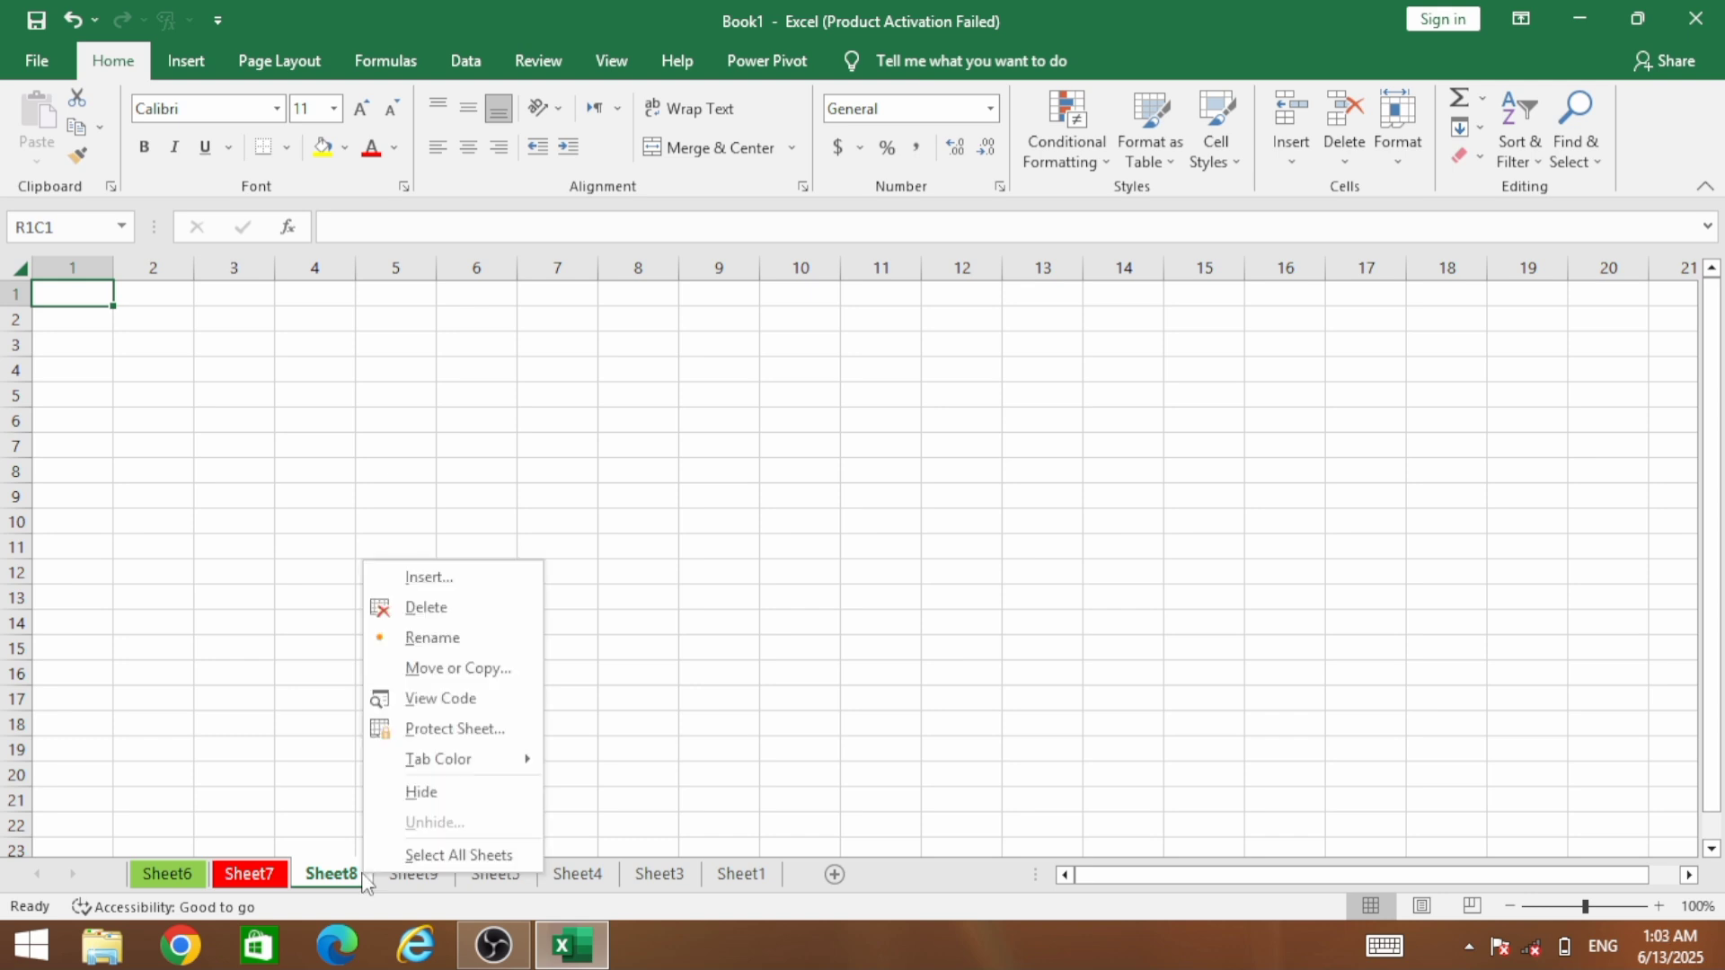
click(435, 700)
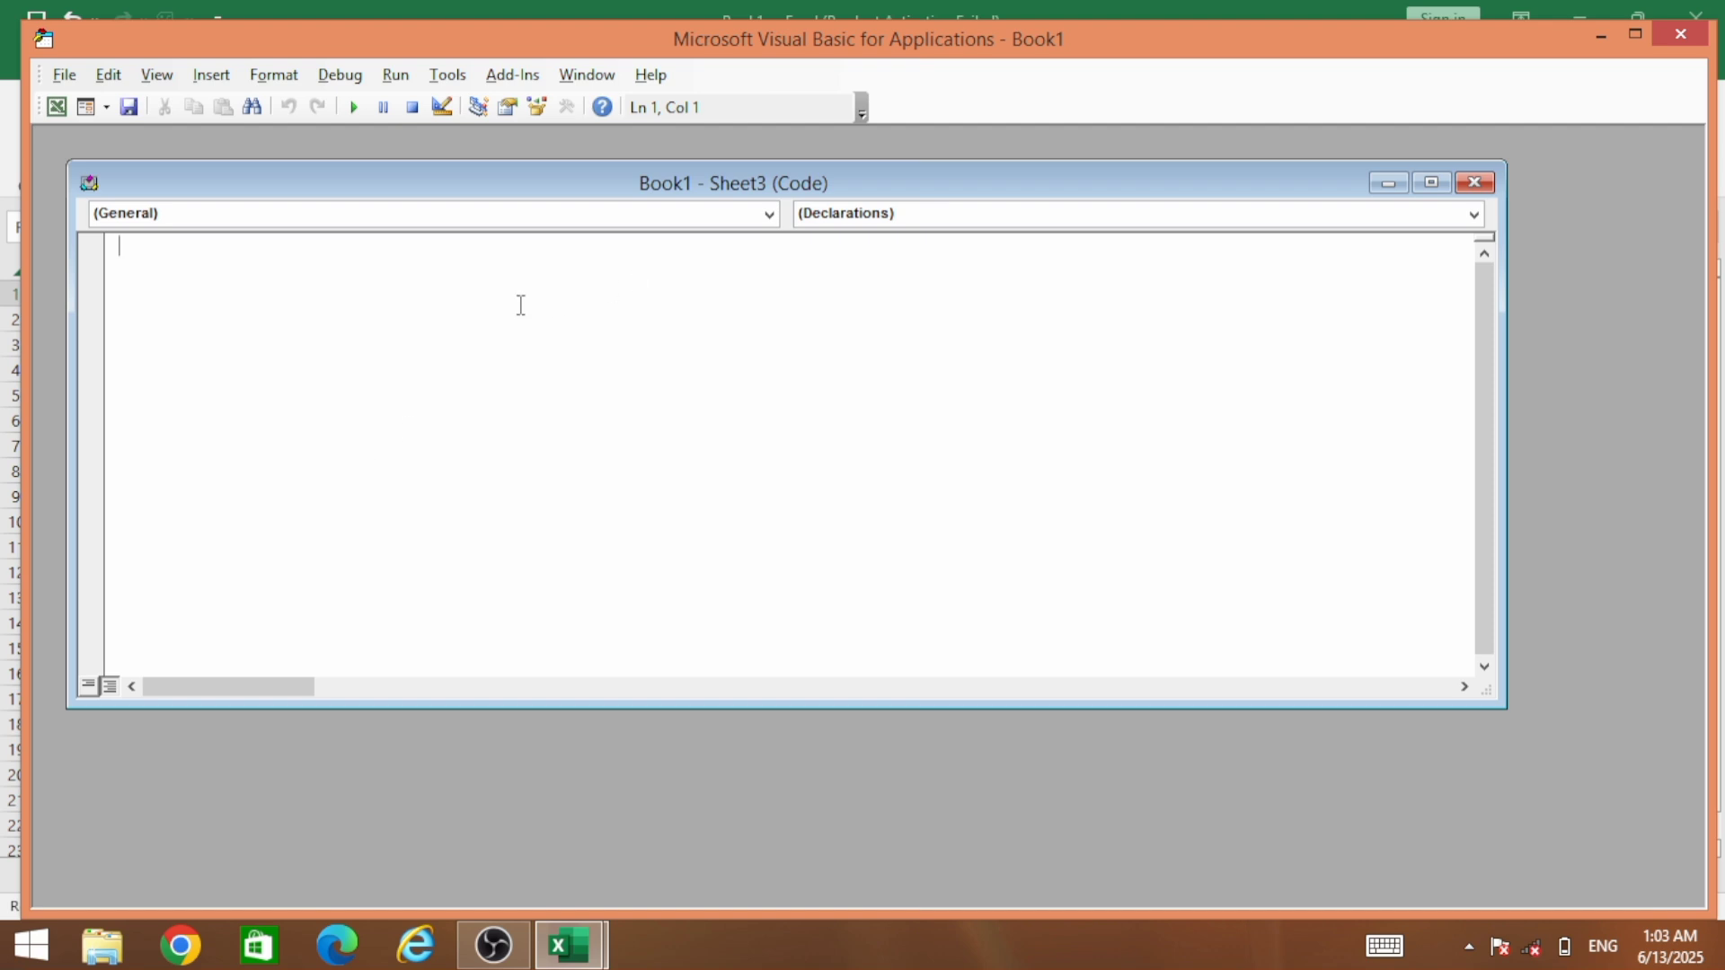
click(1480, 200)
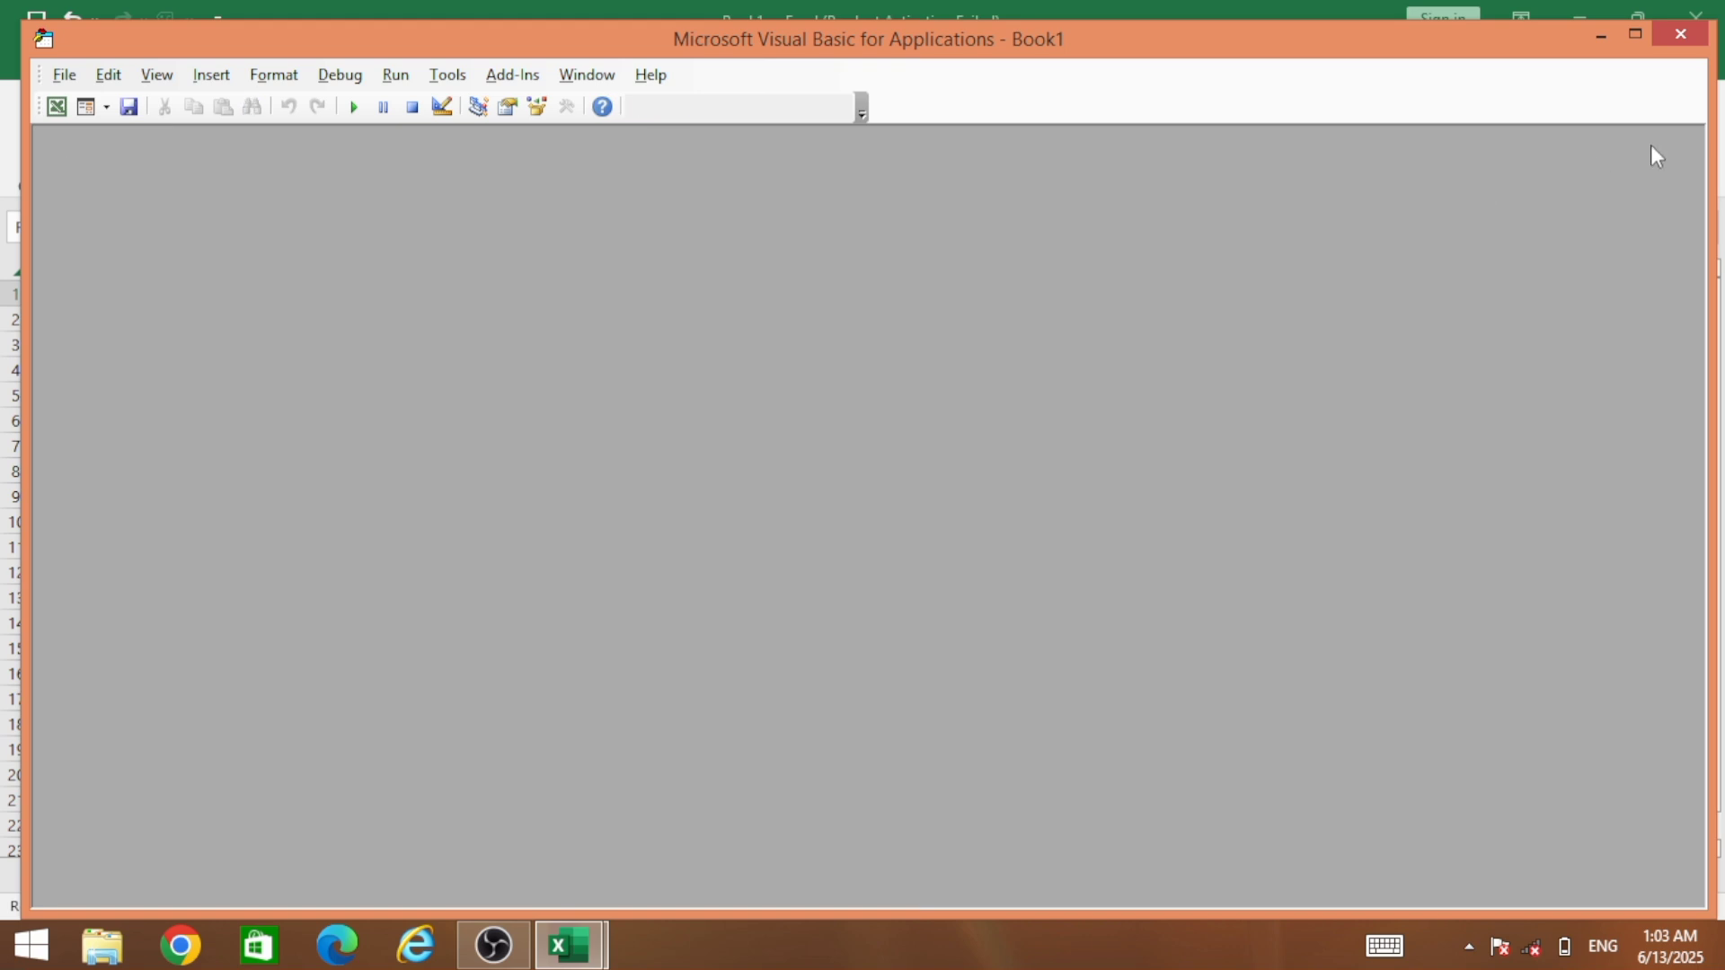
click(1682, 40)
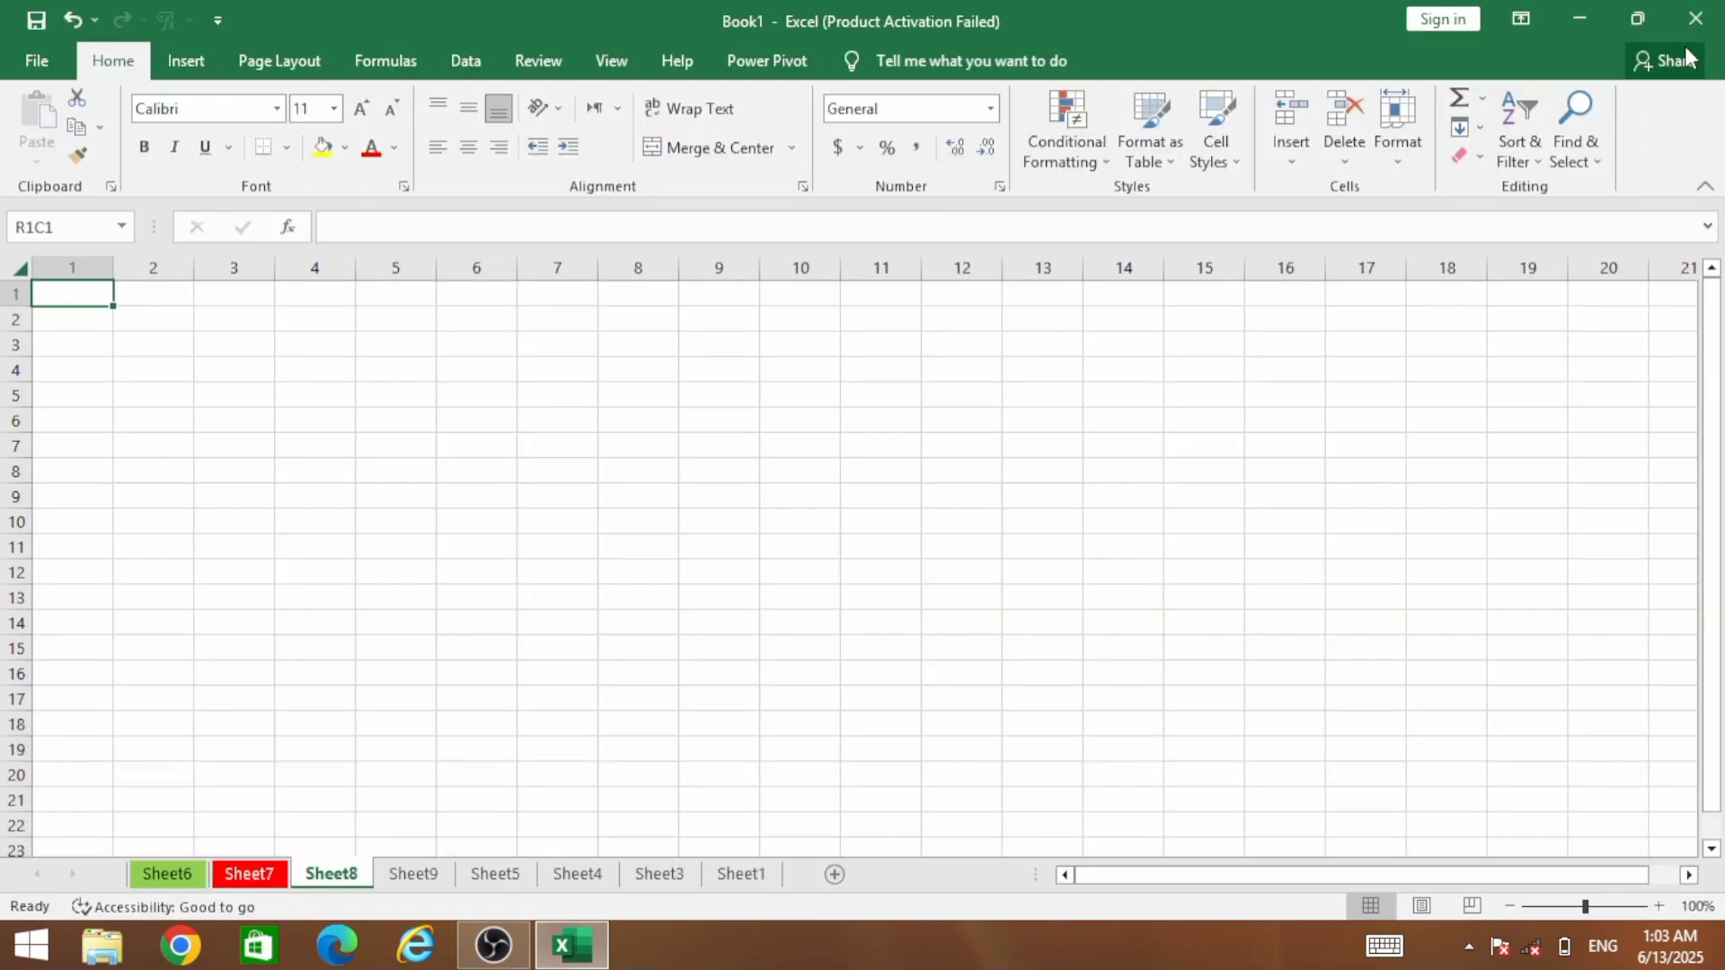
Rename Sheet8 as "Font text"
right_click(332, 884)
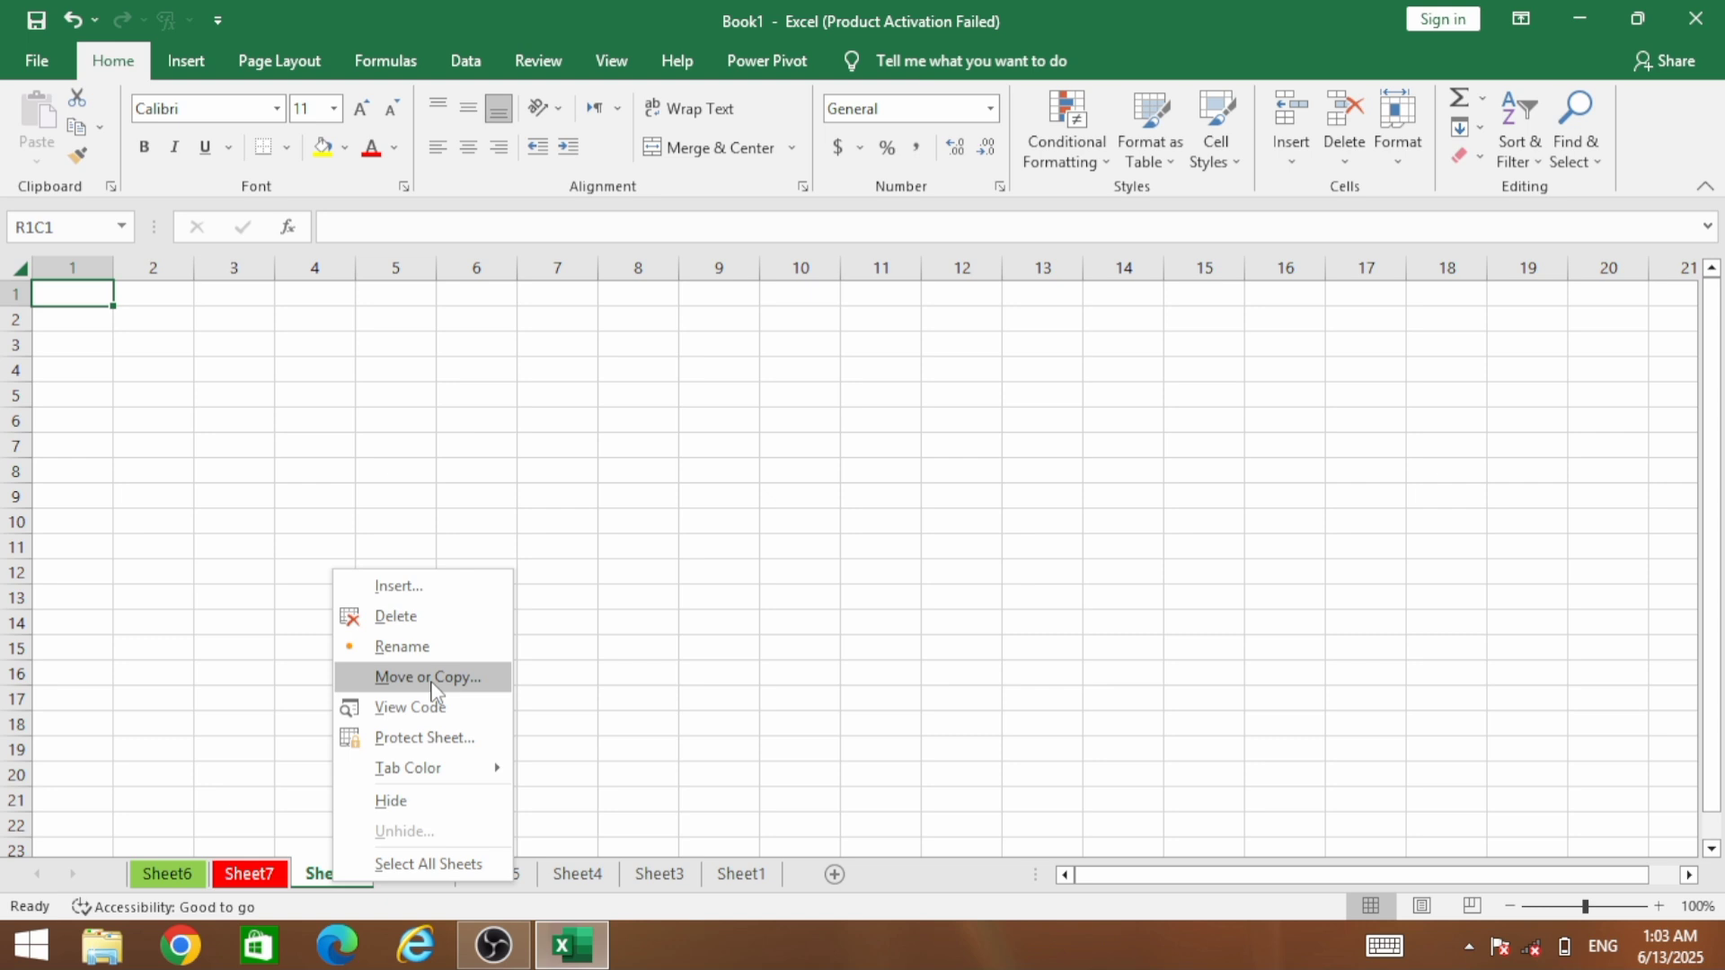
click(413, 649)
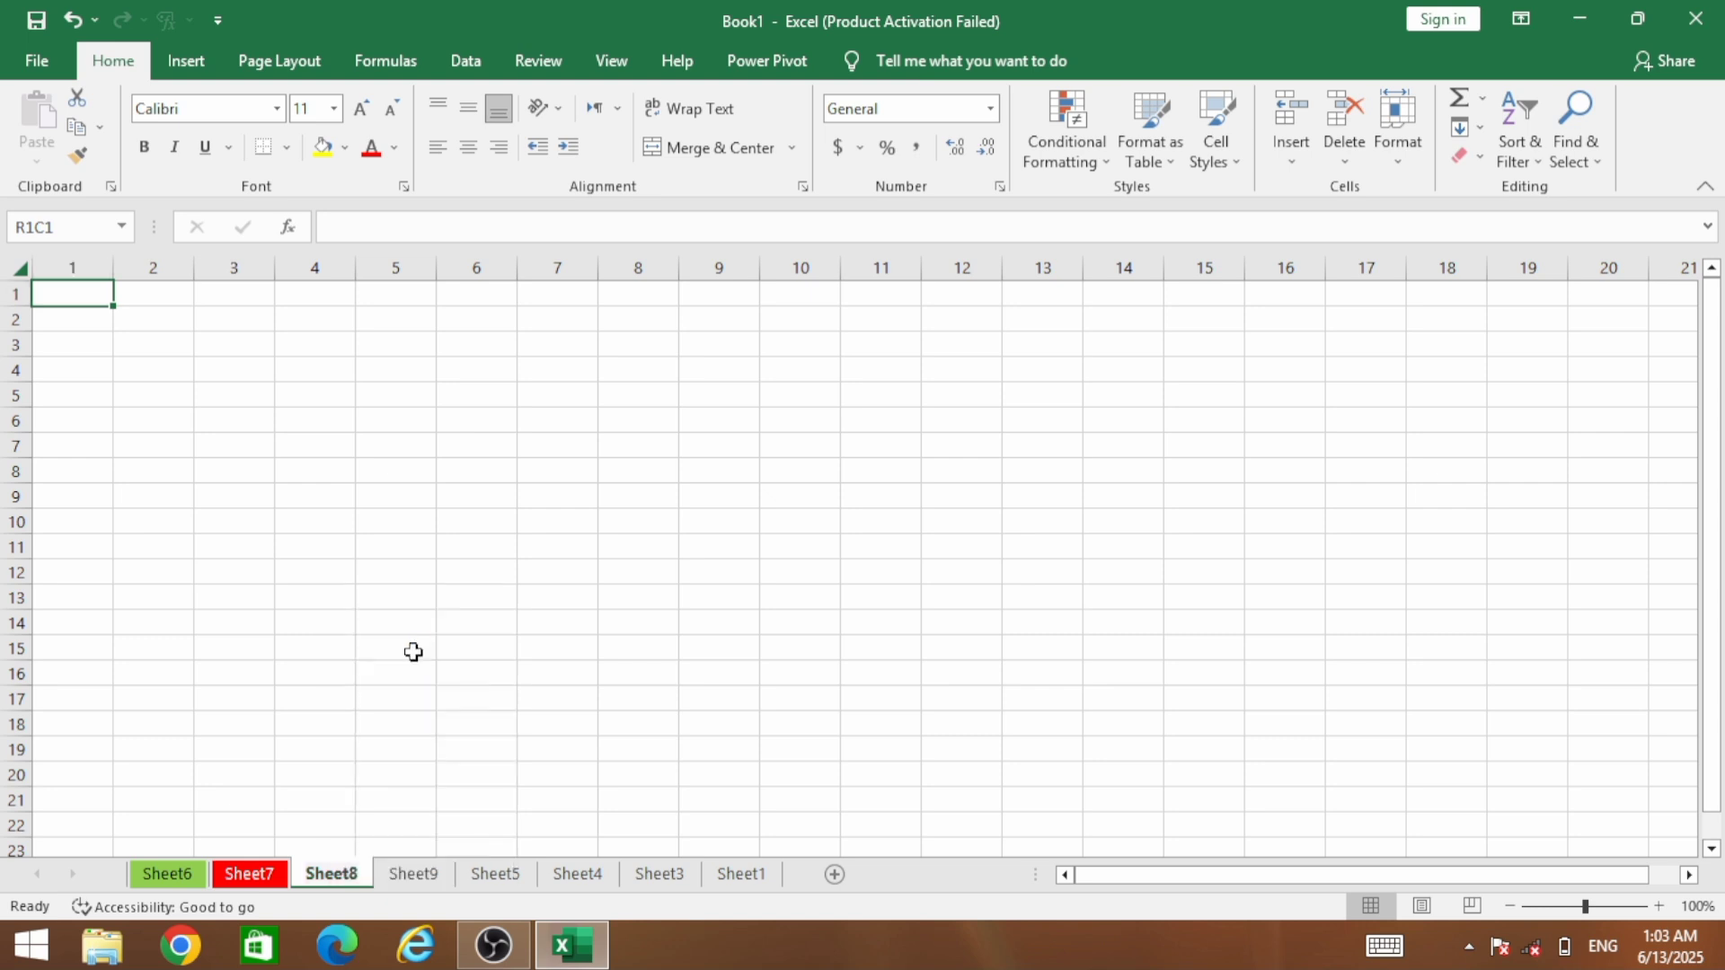
key(BackSpace)
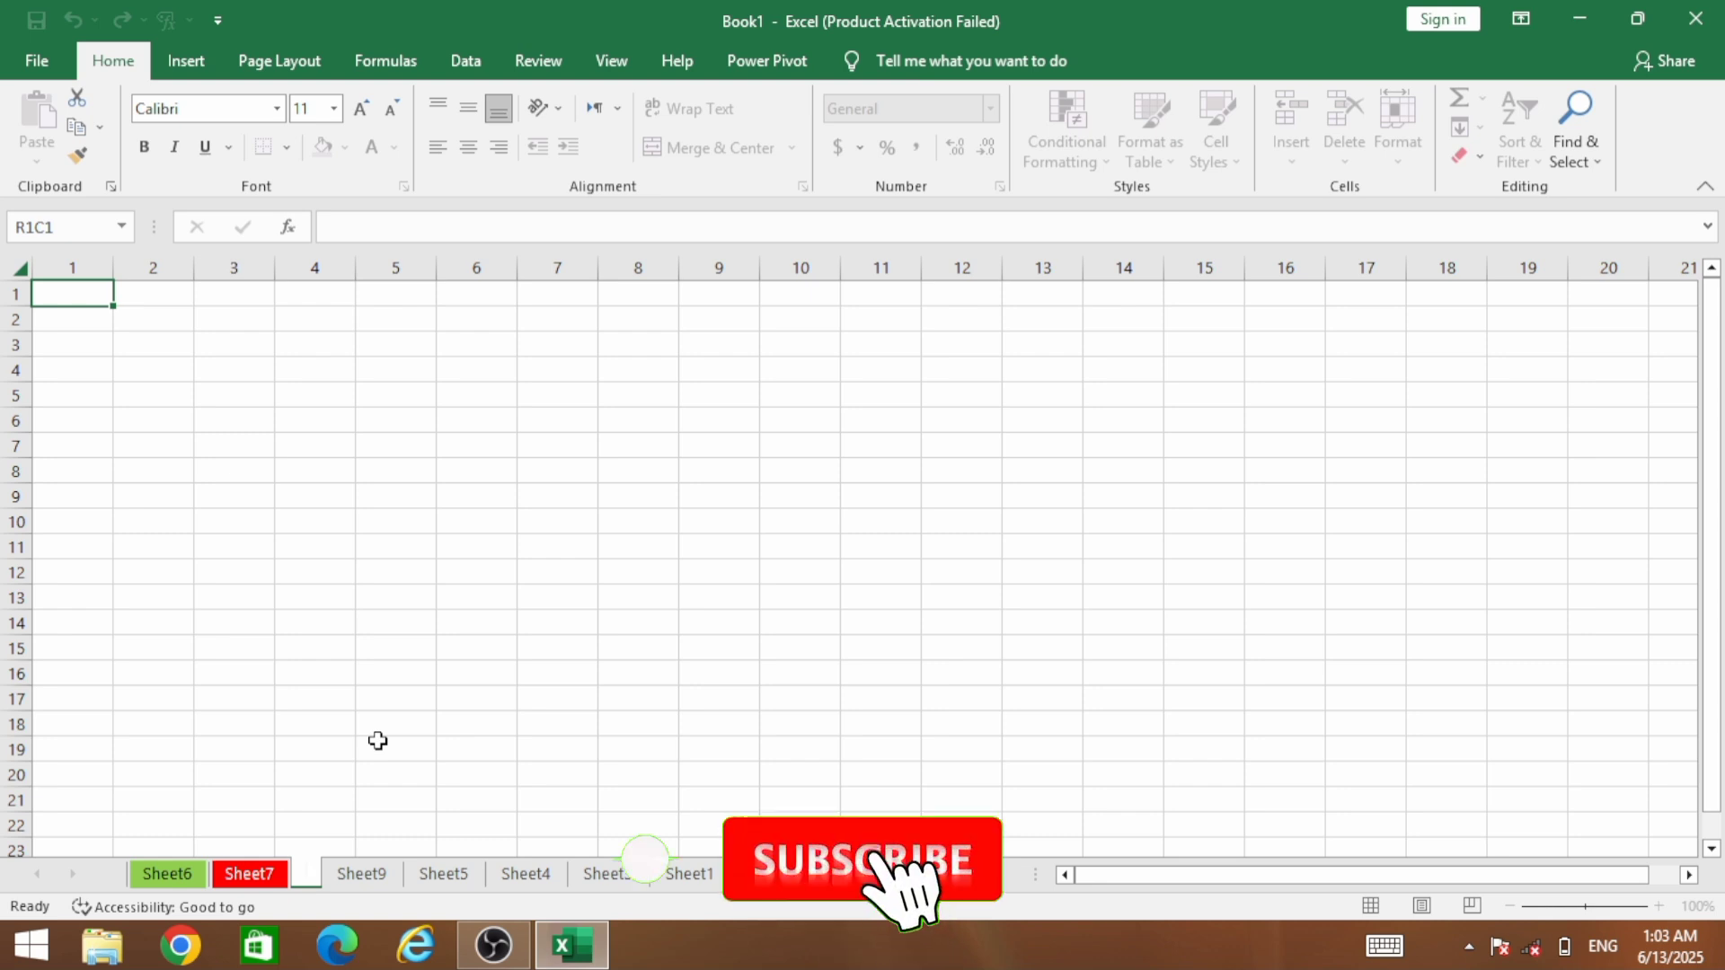
text(Fo)
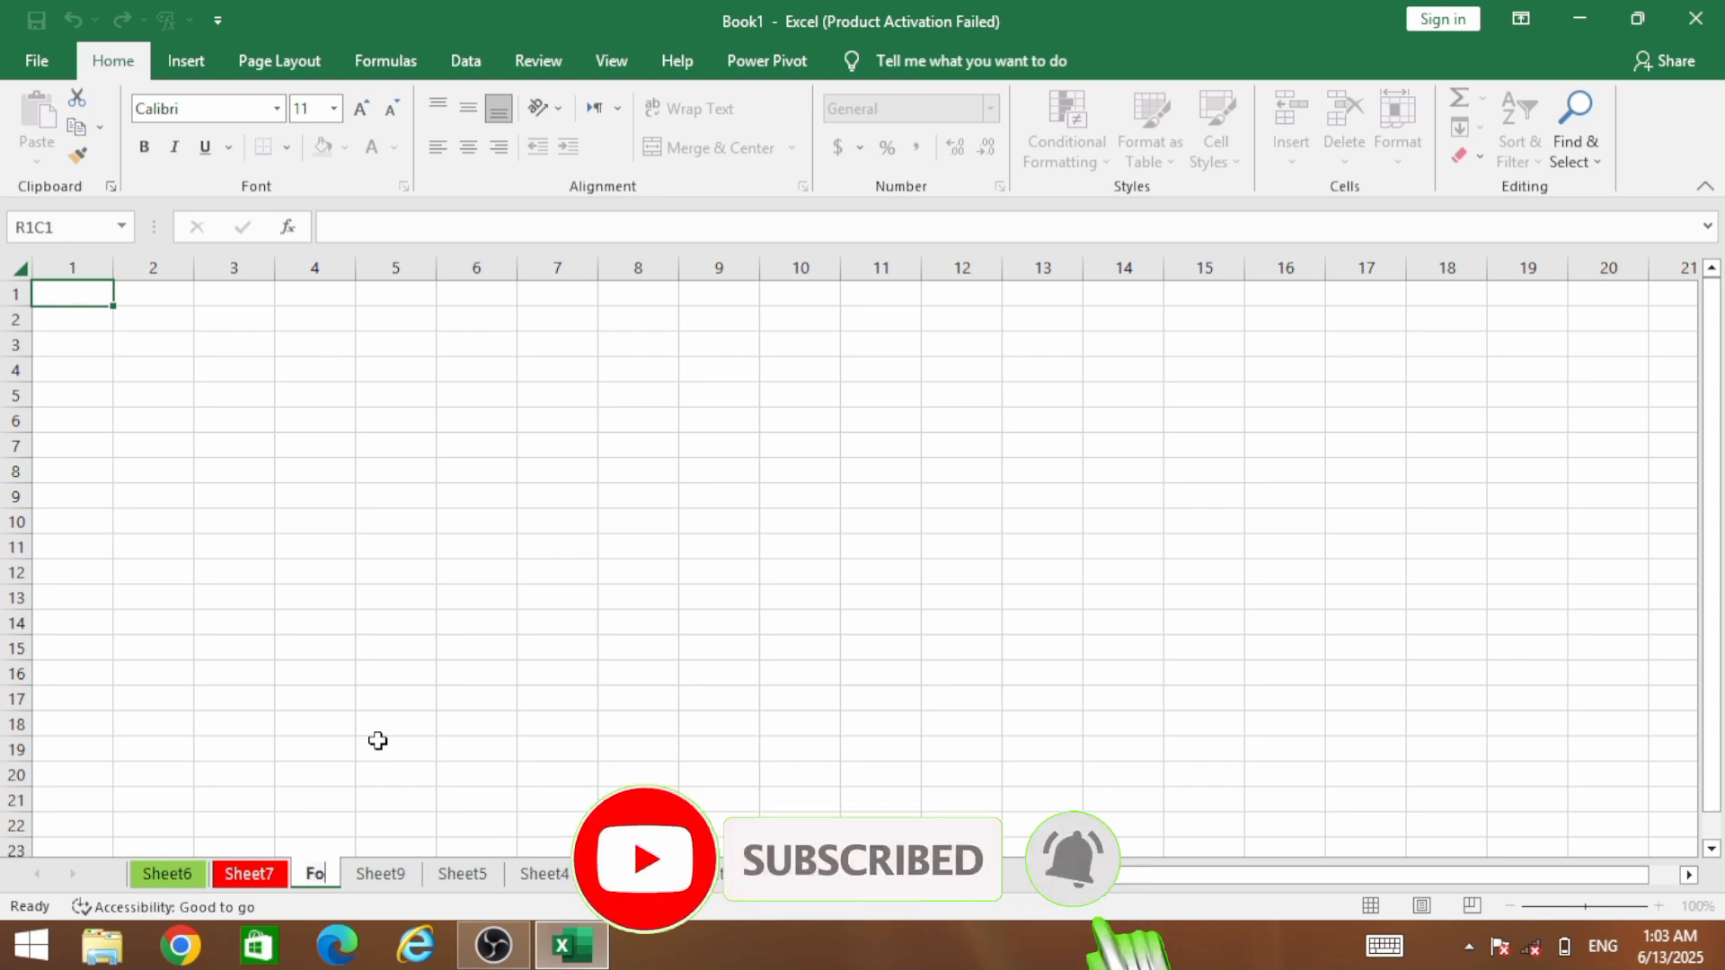
text(nt text)
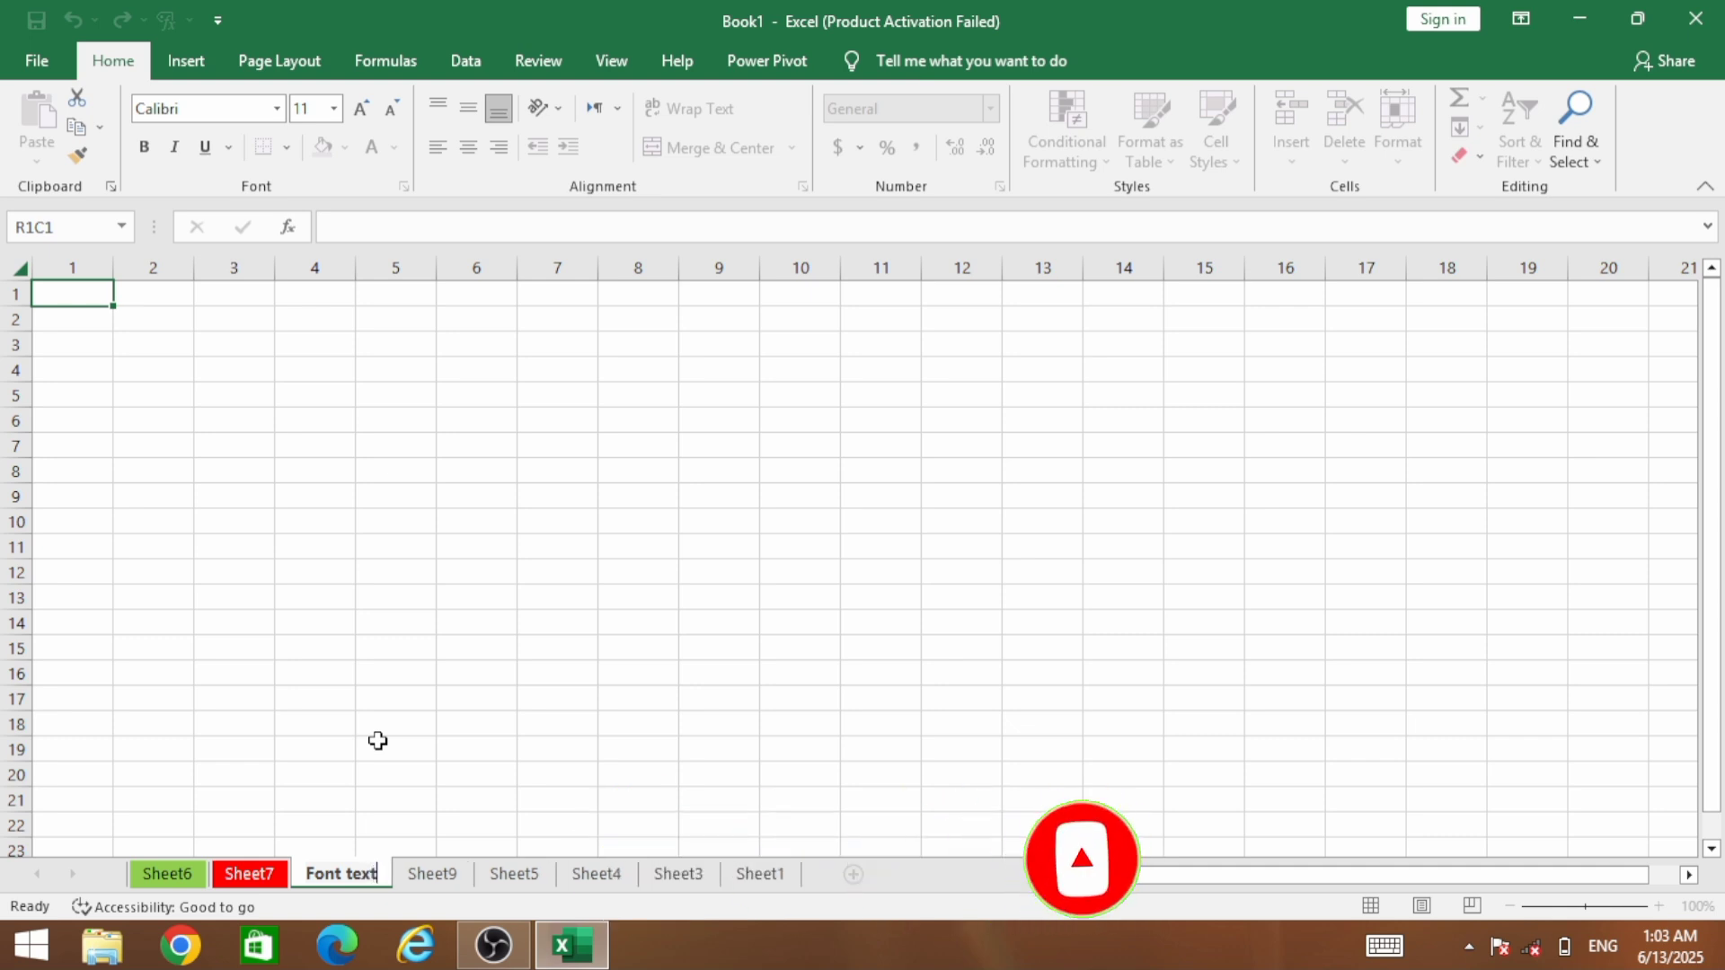
key(Return)
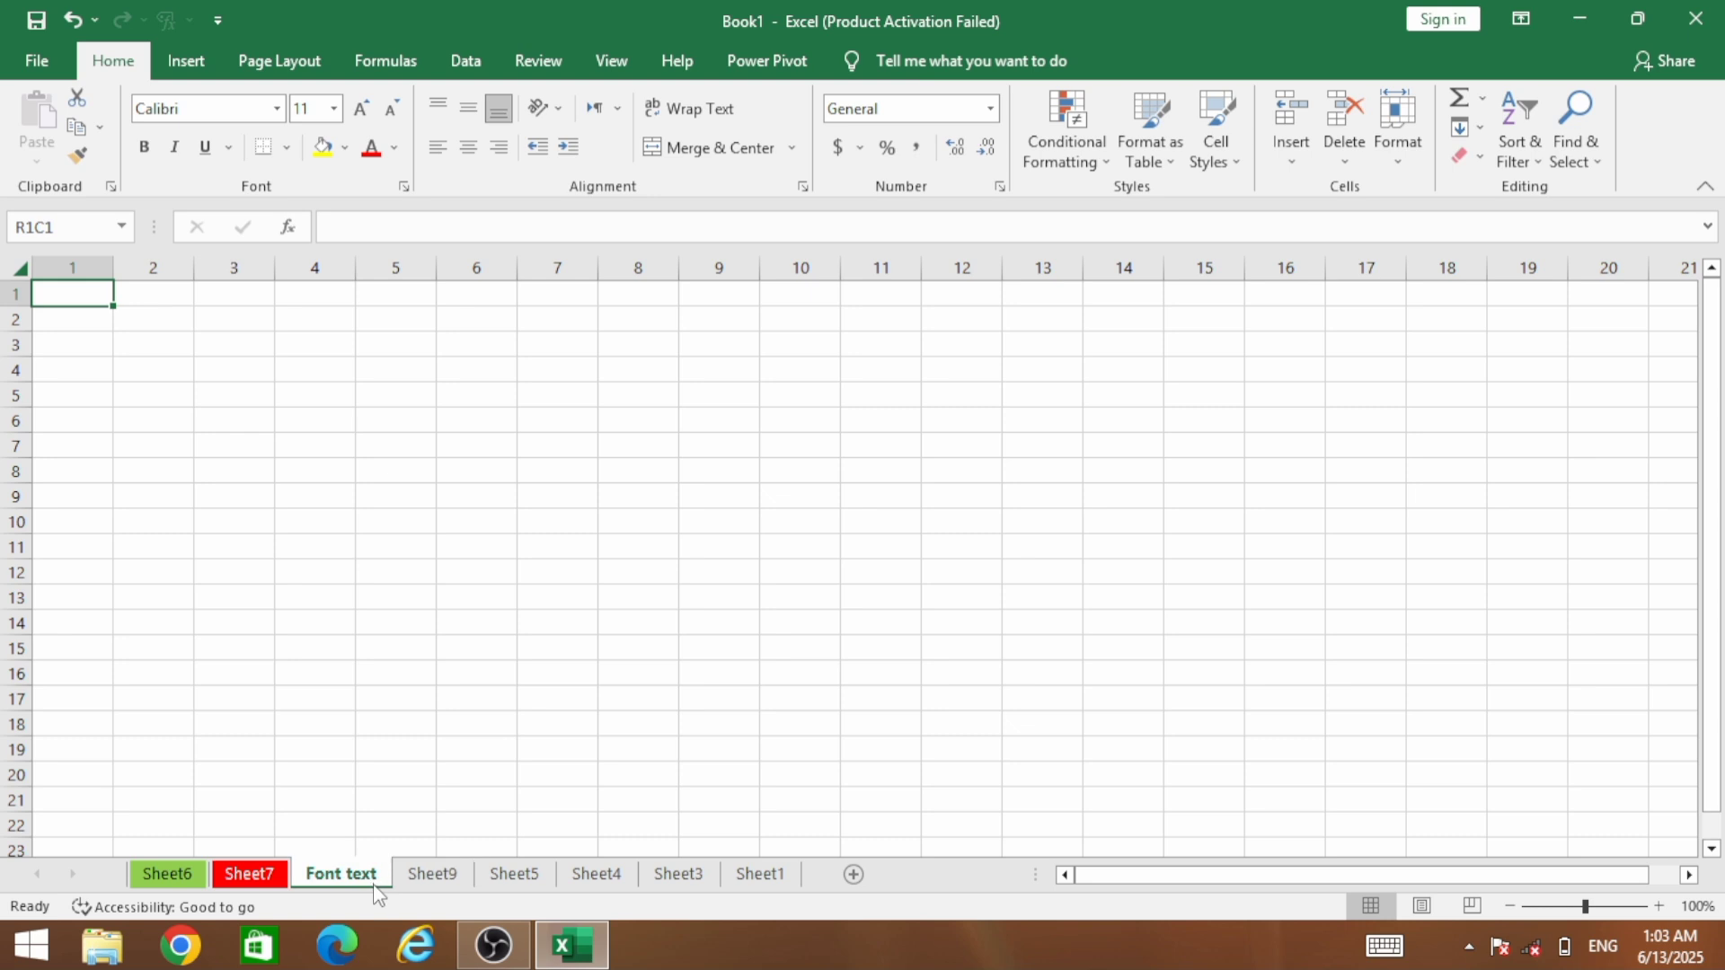
Rename the "Font text" worksheet as "sheet 8"
right_click(427, 882)
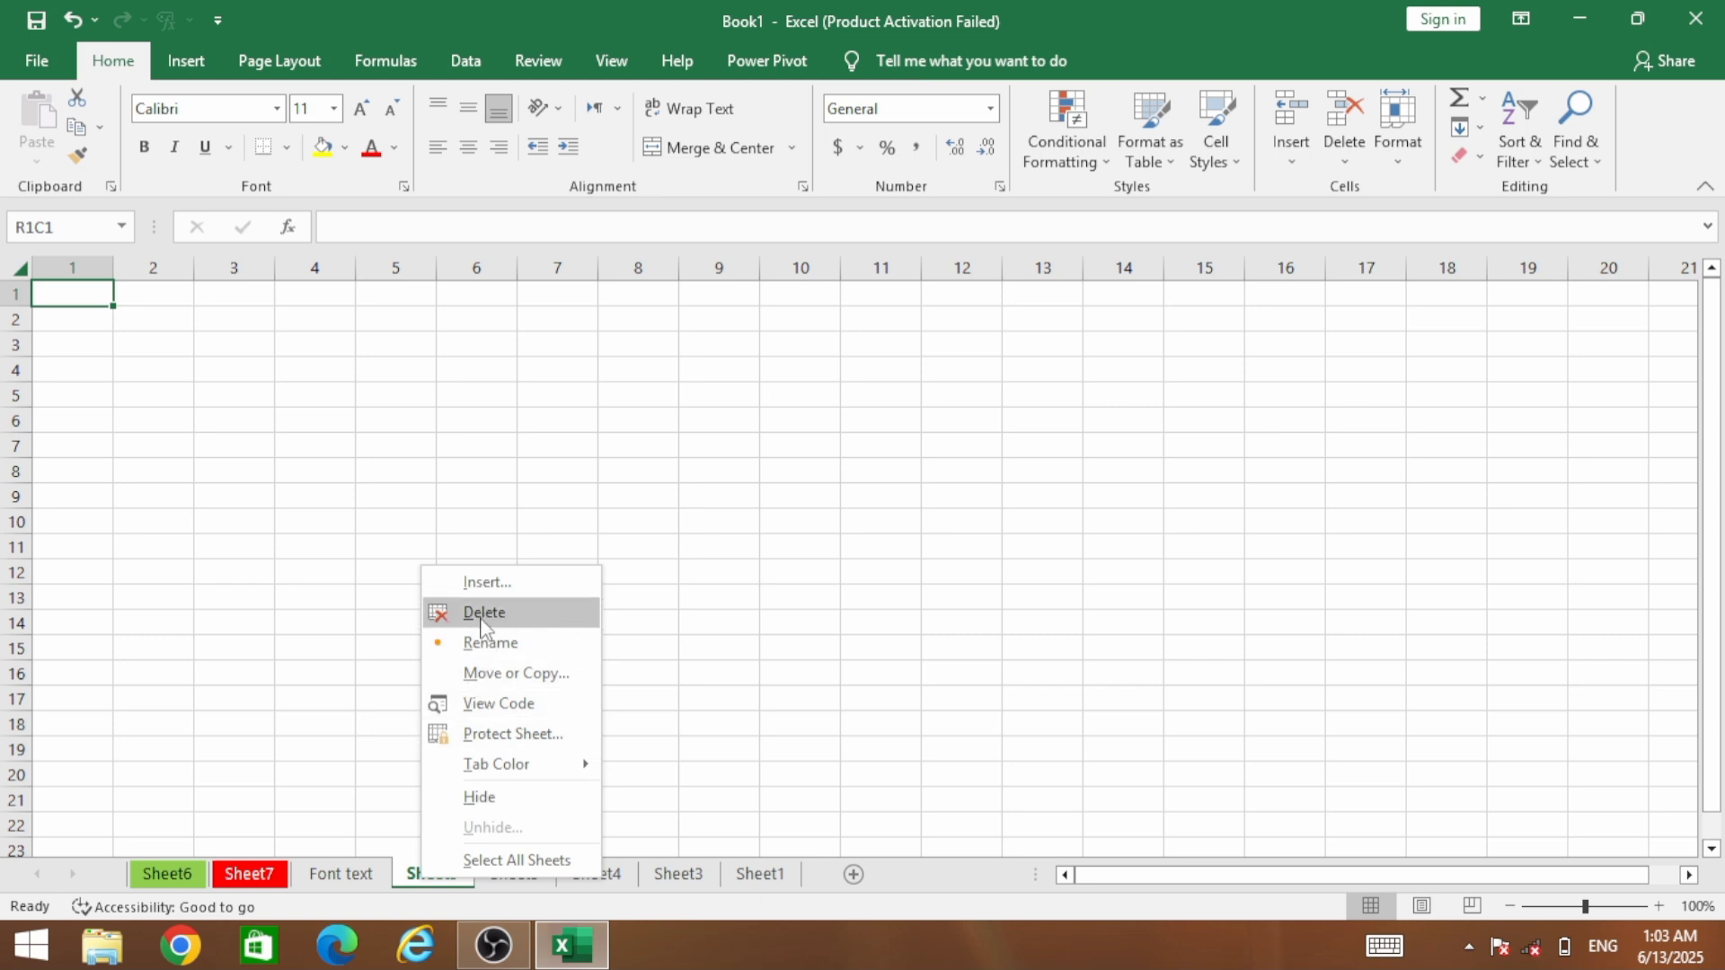
click(350, 851)
right_click(341, 876)
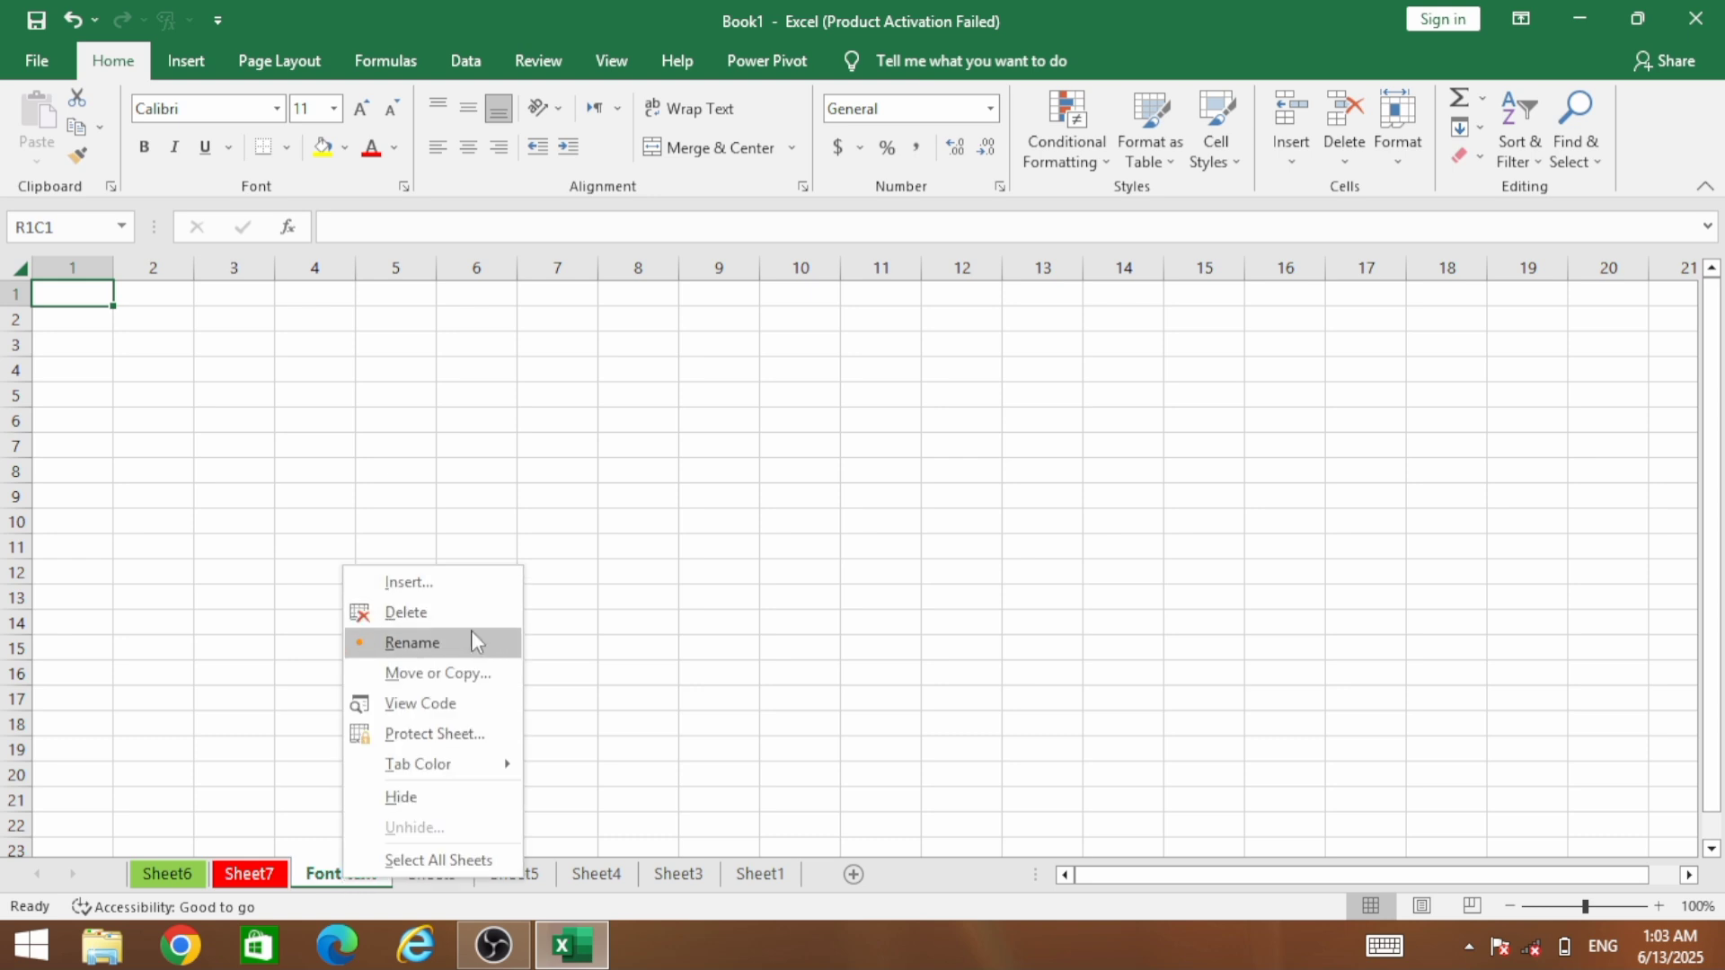
click(471, 639)
key(BackSpace)
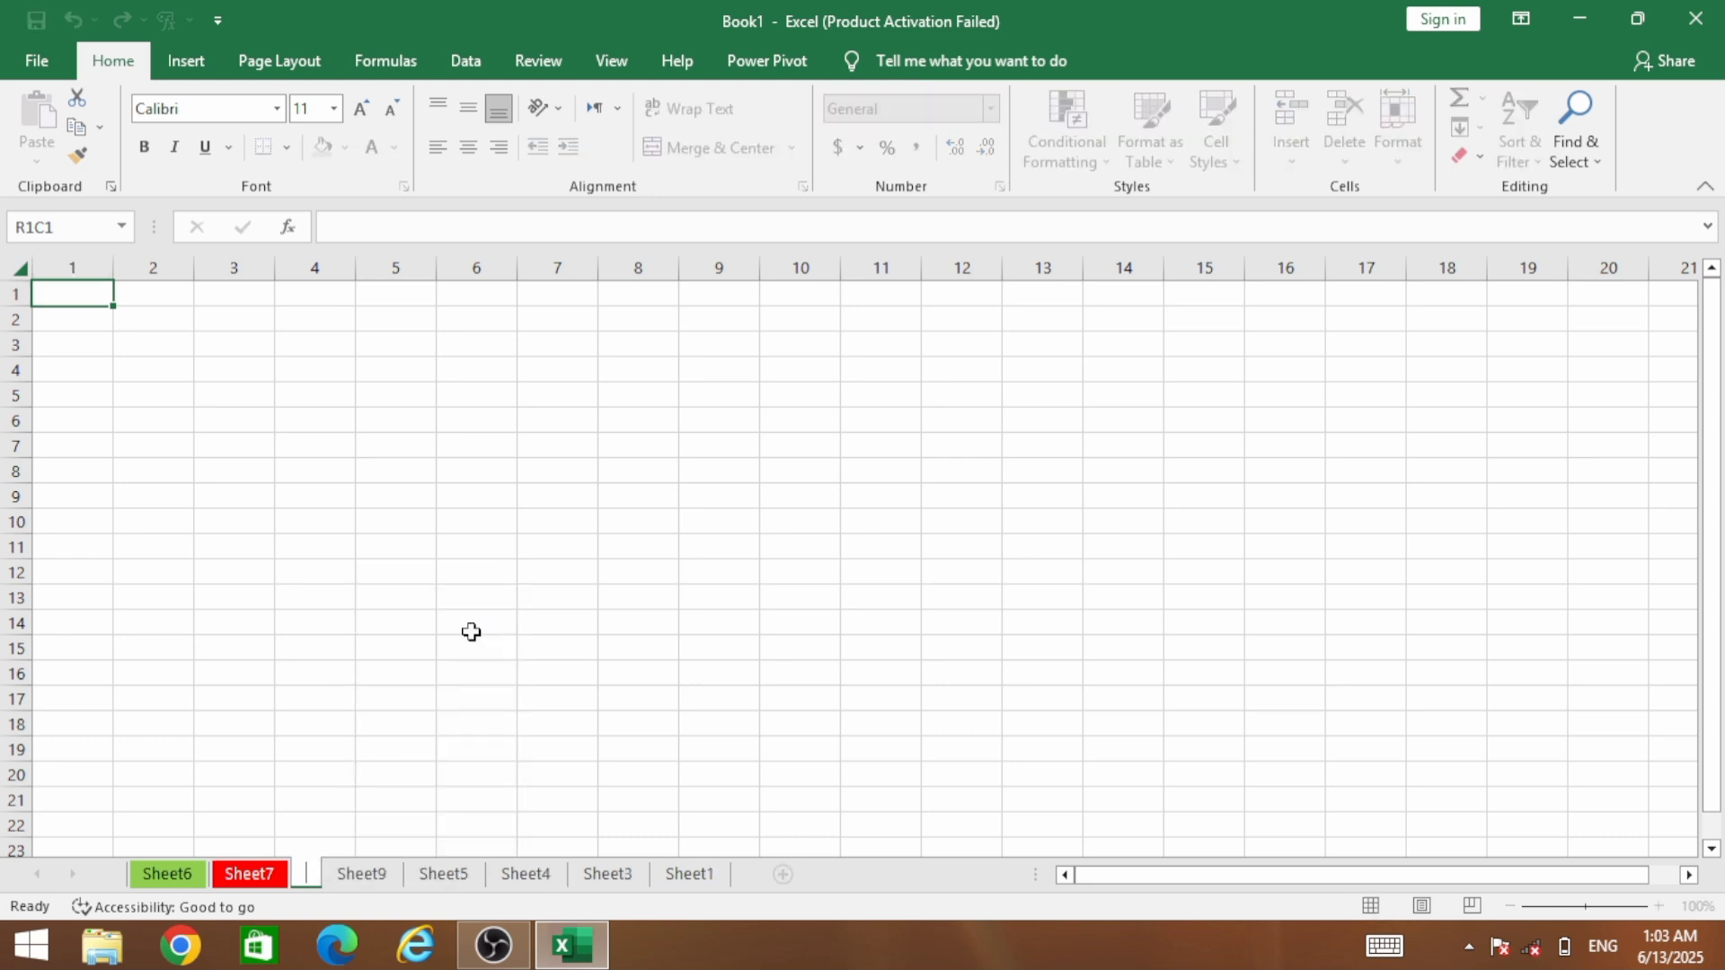
text(shee)
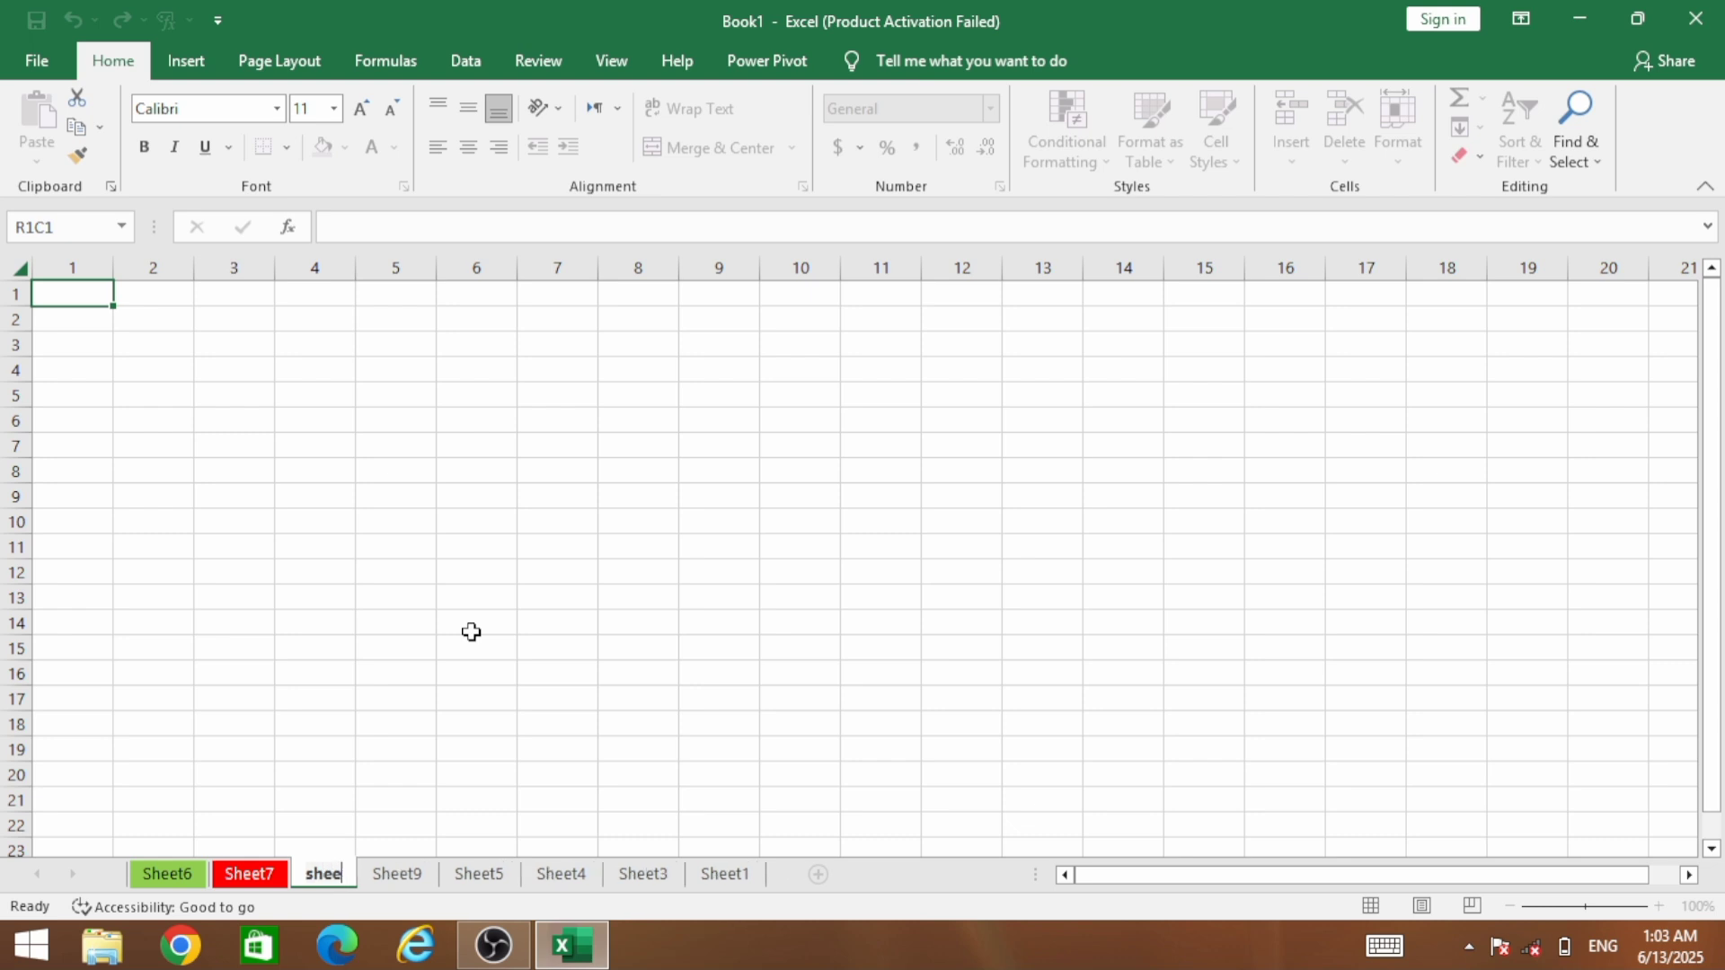
text(t 8)
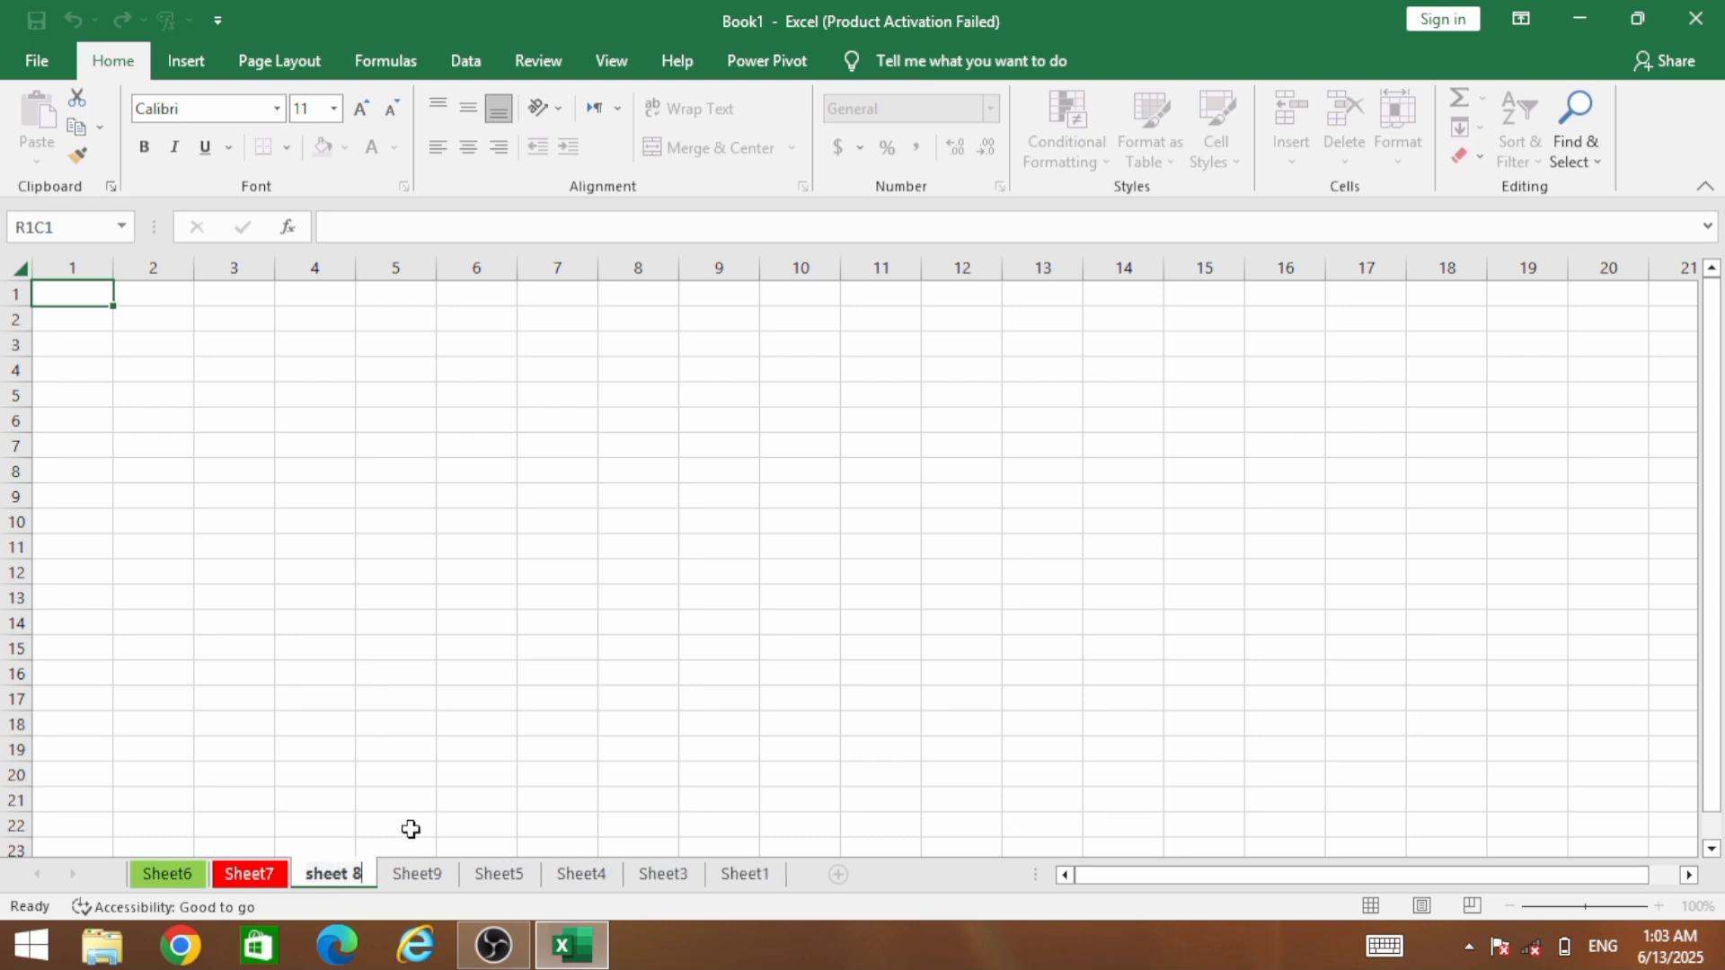
click(419, 876)
Permanently delete the "sheet 8" worksheet and the Sheet9 worksheet
right_click(357, 875)
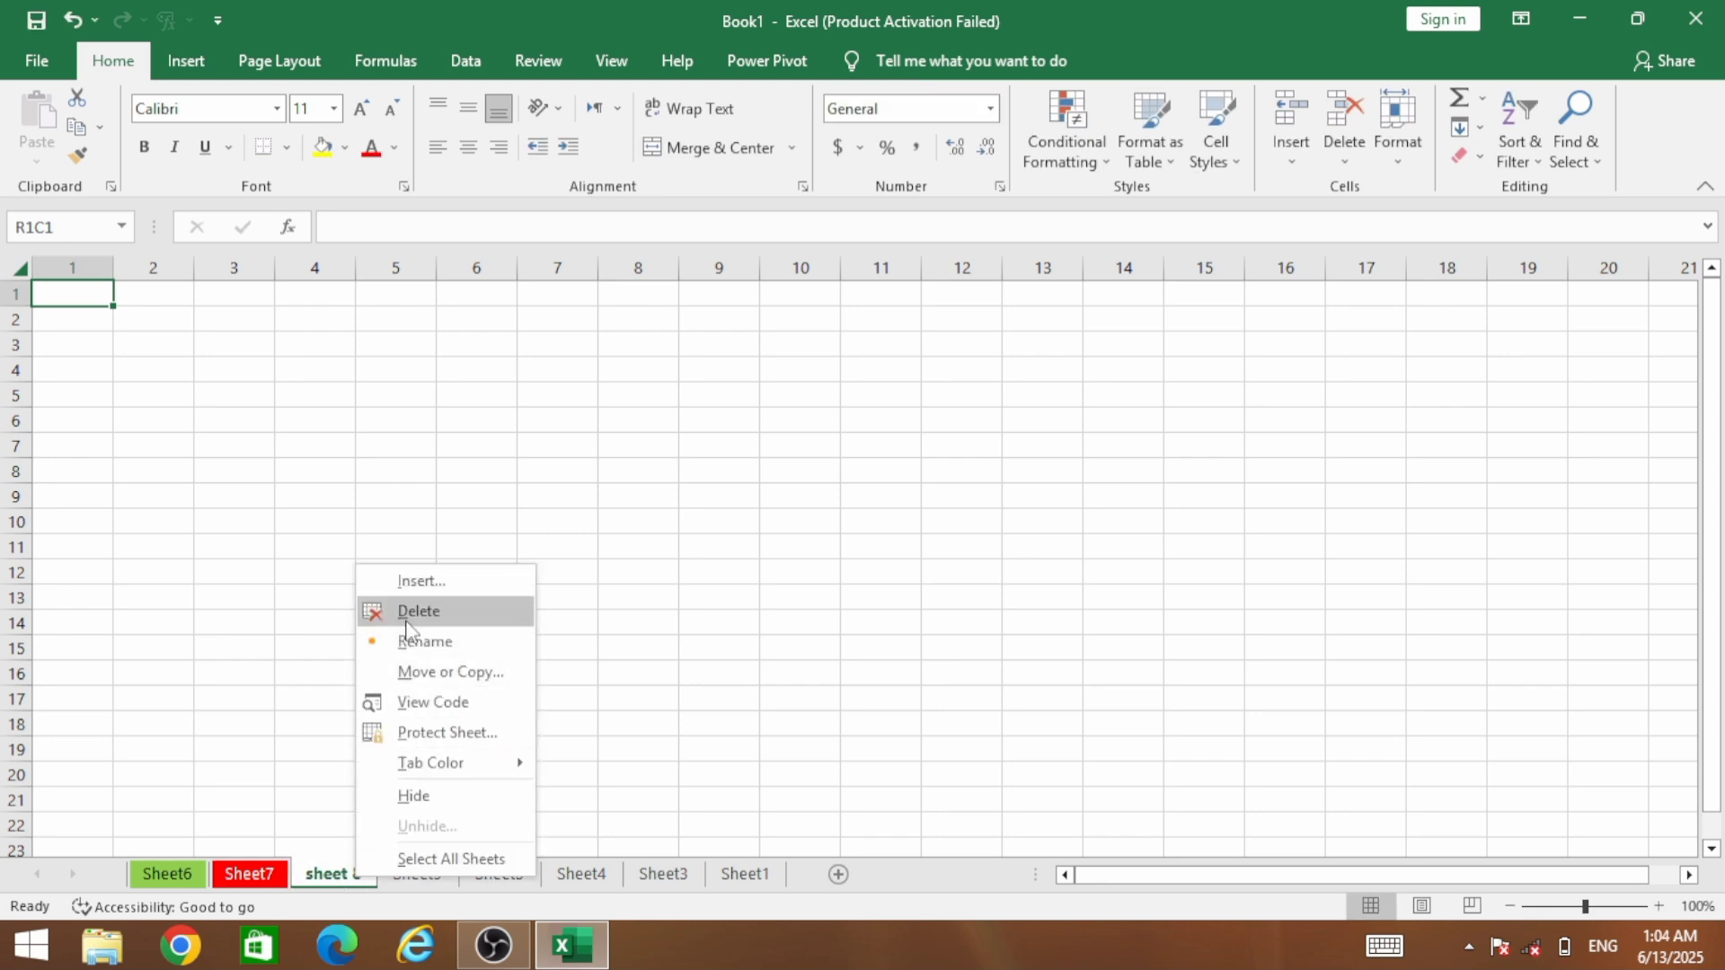
click(406, 618)
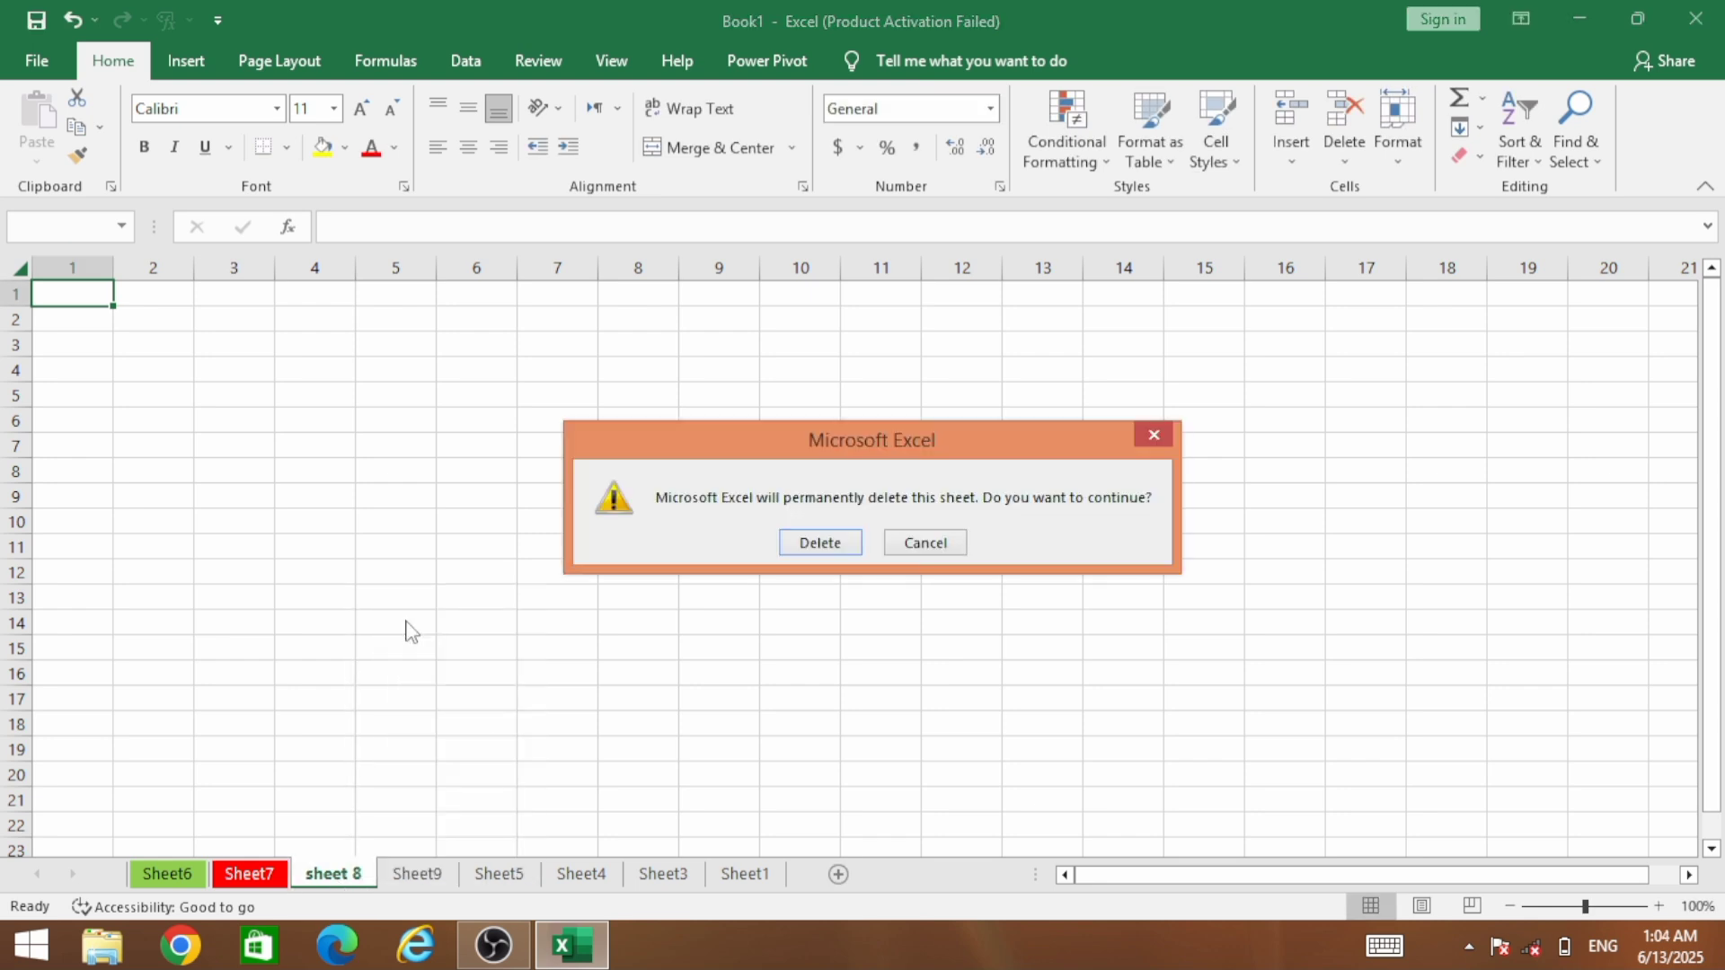
click(834, 541)
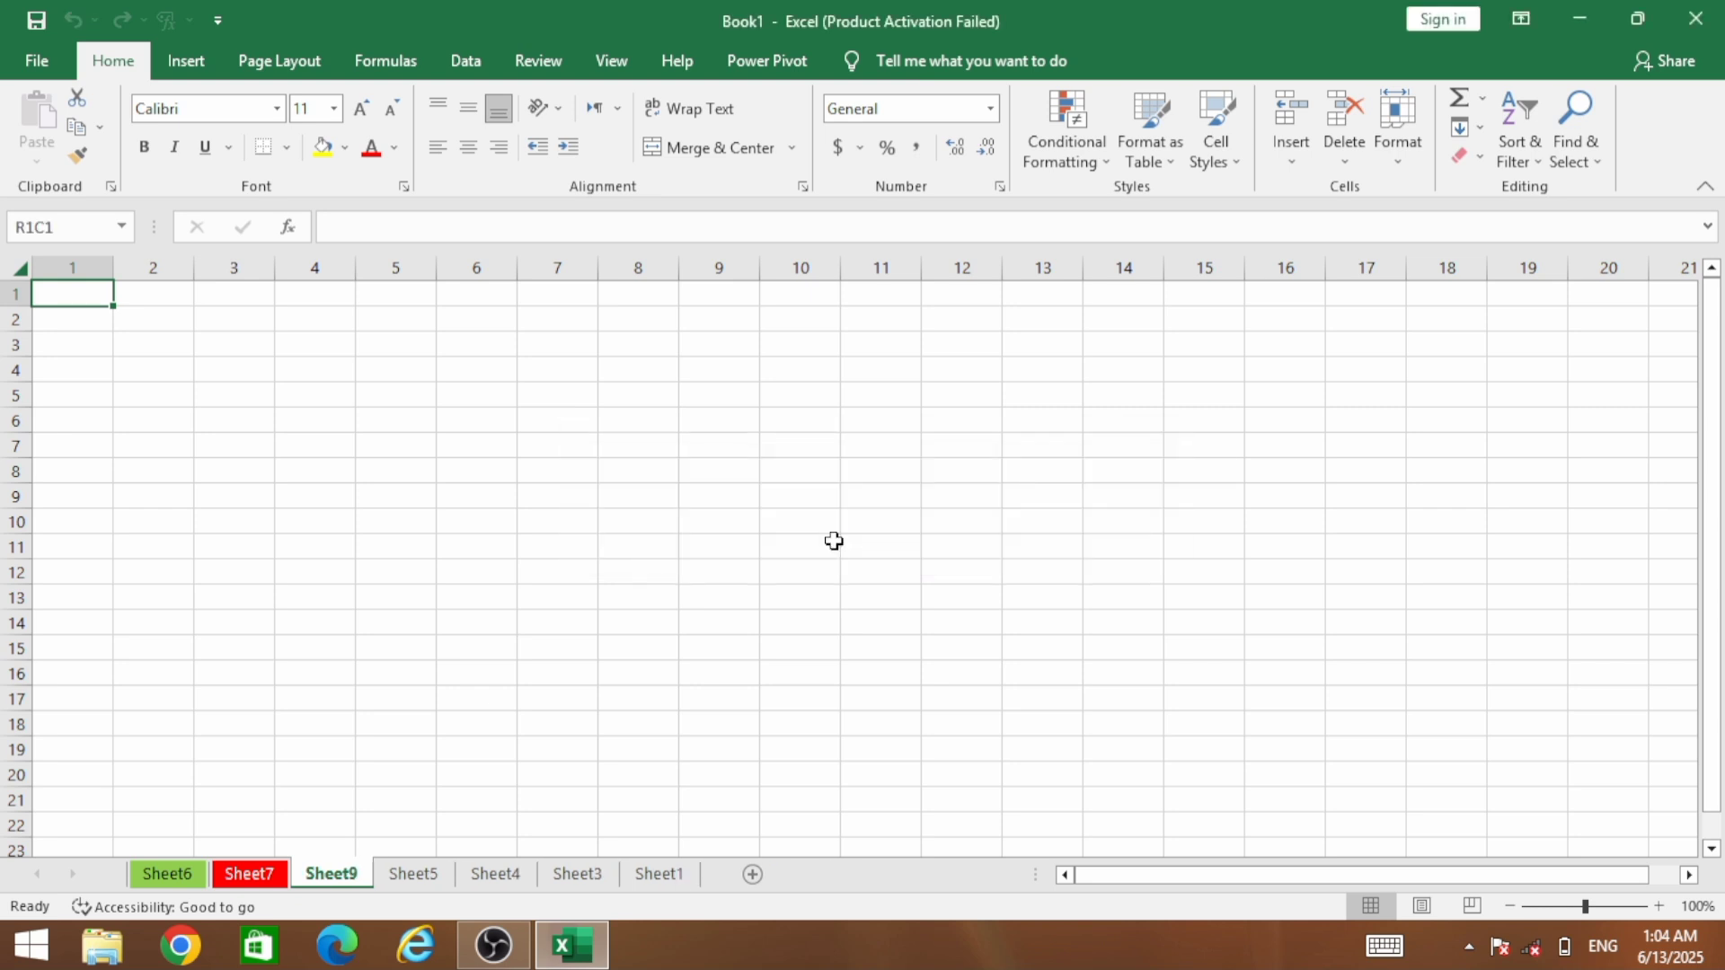
right_click(352, 875)
click(412, 603)
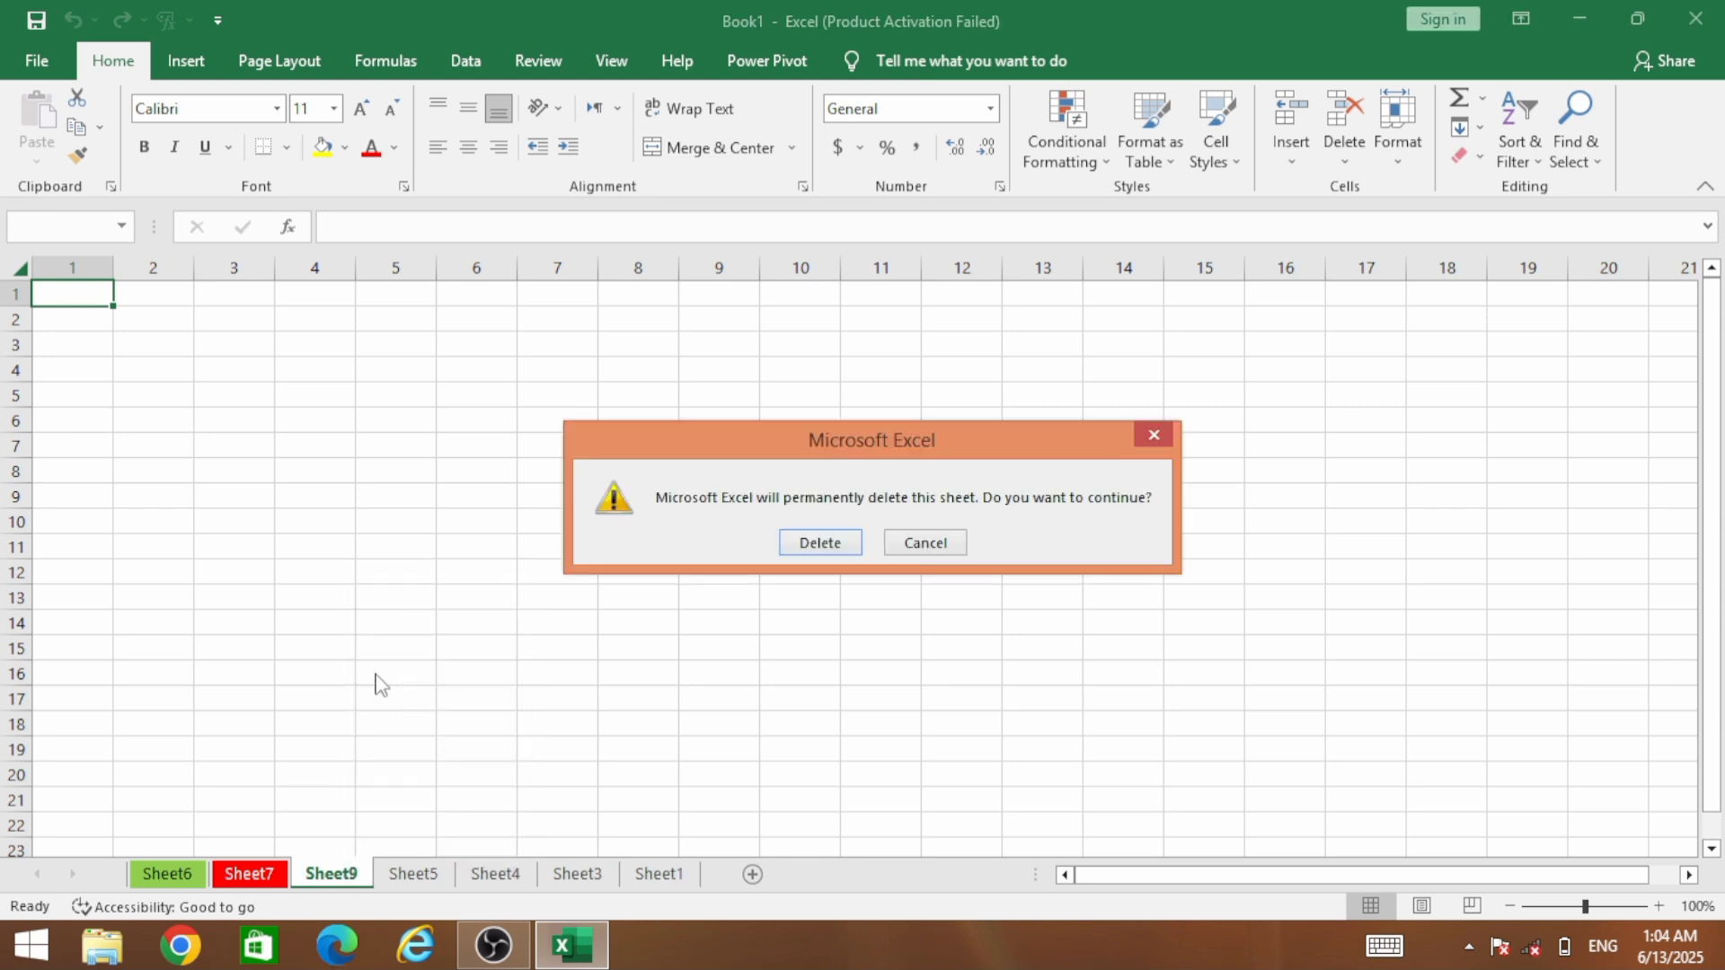
click(806, 553)
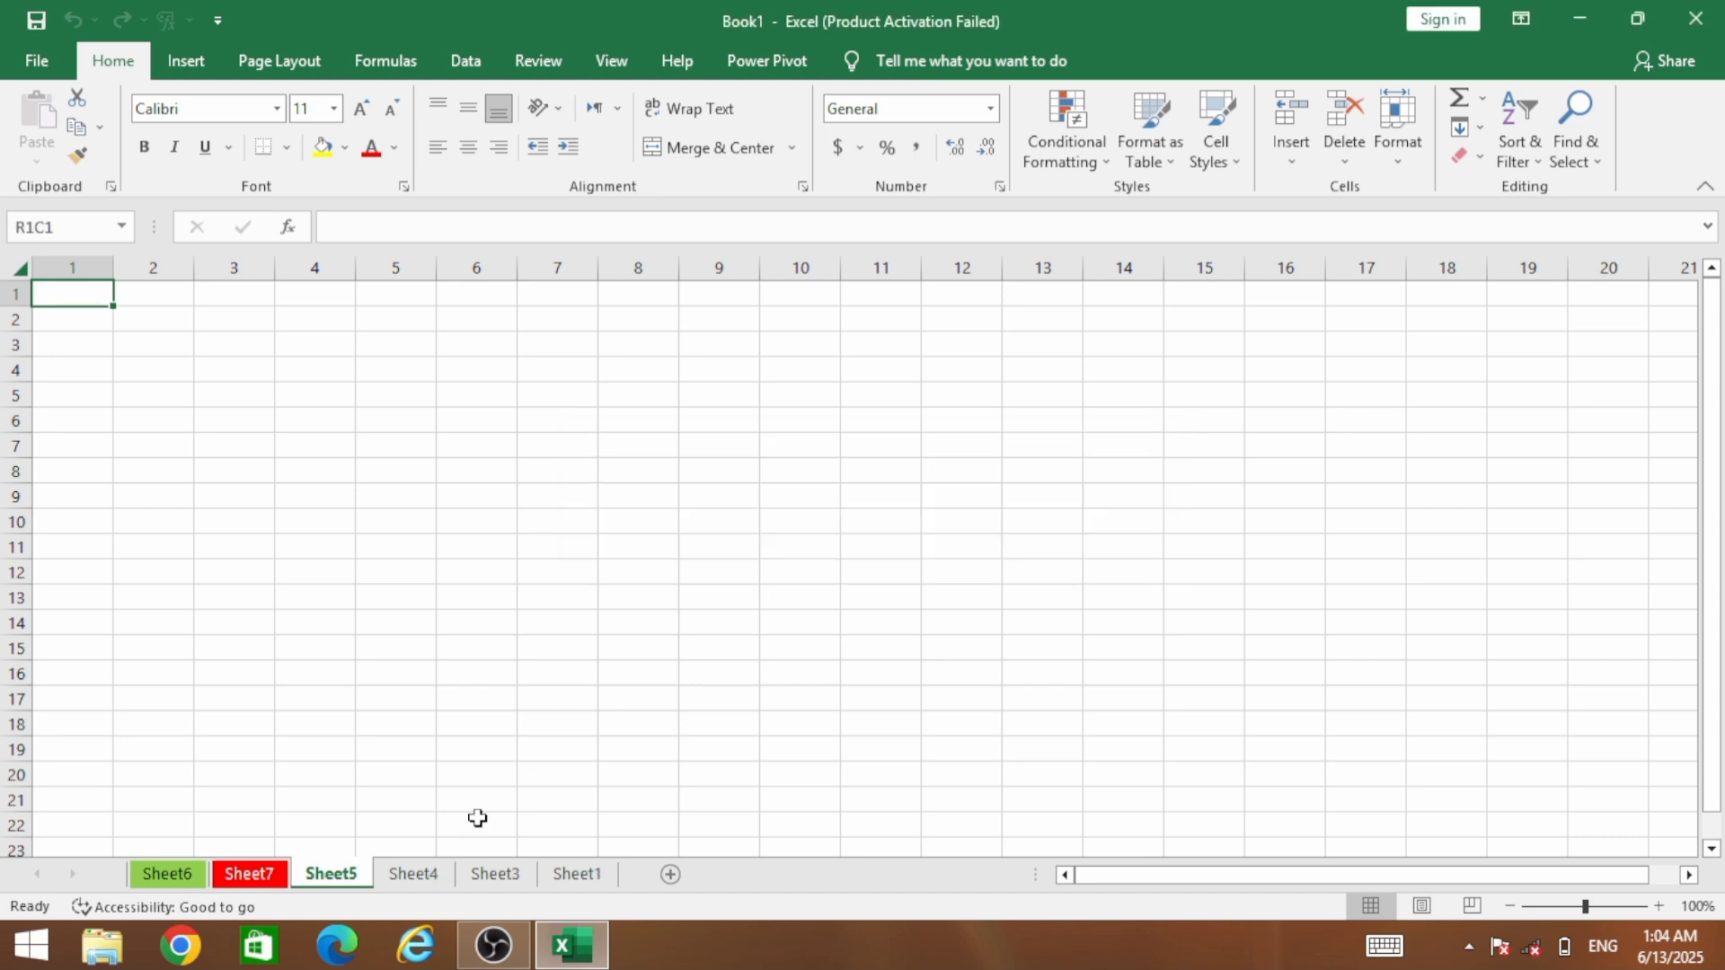
Insert a new blank worksheet directly before Sheet5
right_click(361, 876)
click(435, 572)
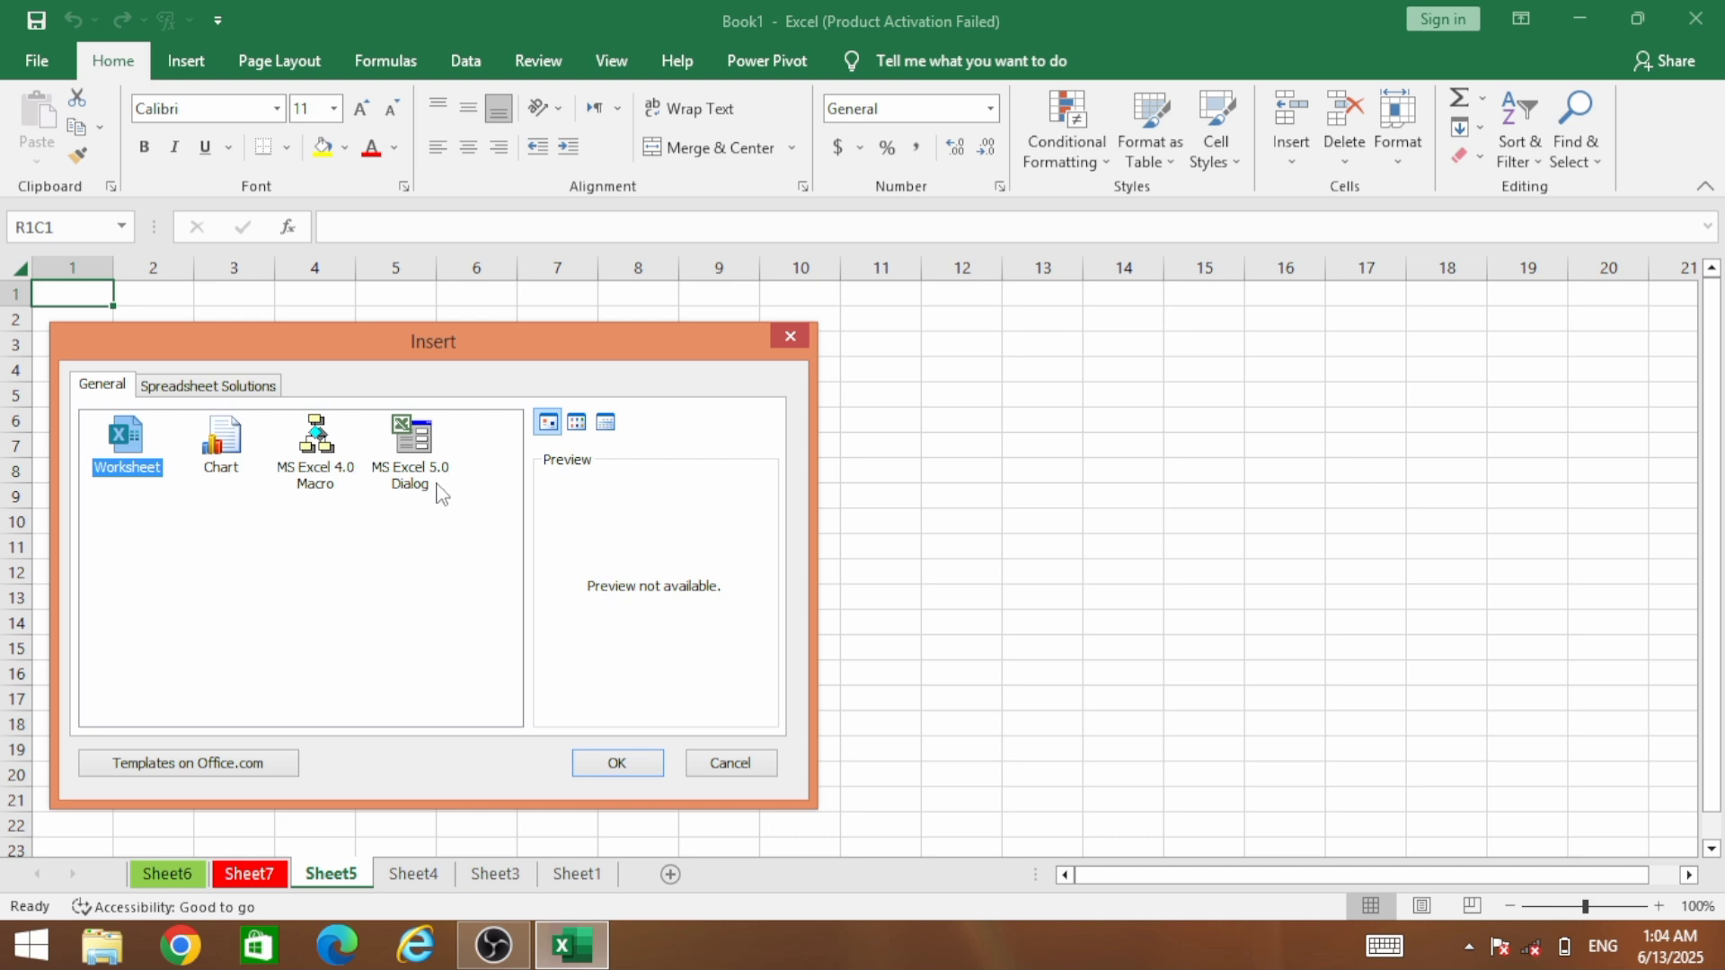
click(606, 768)
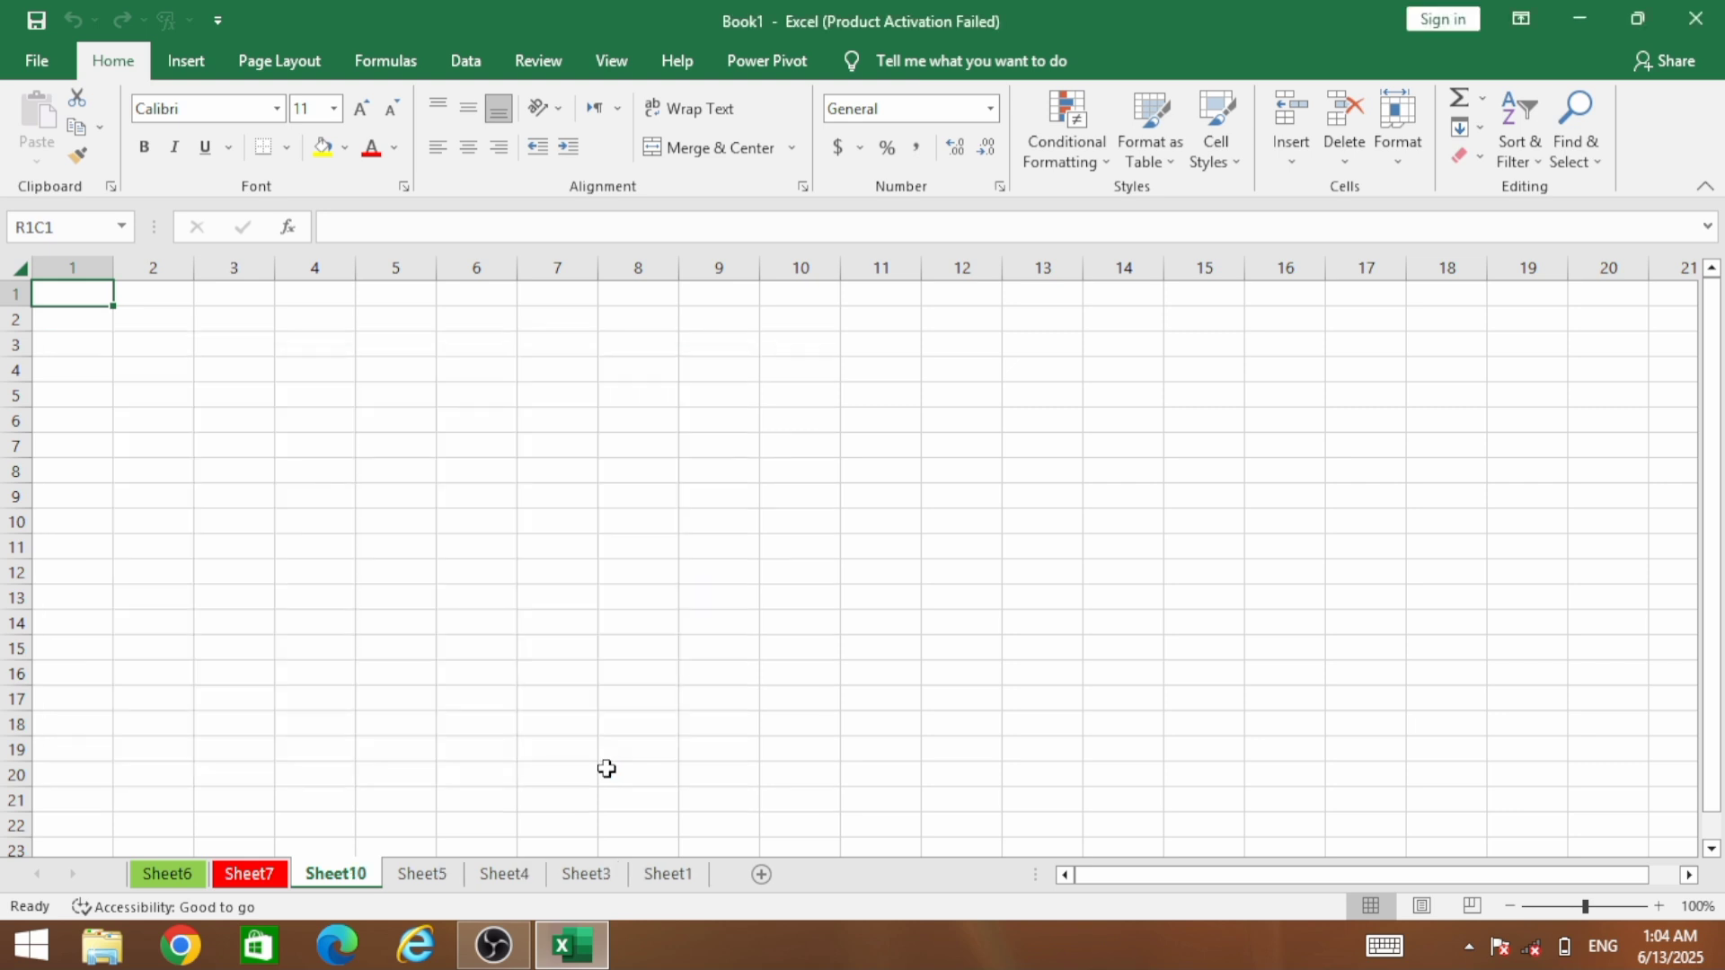
Permanently delete Sheet5 from the workbook
click(388, 878)
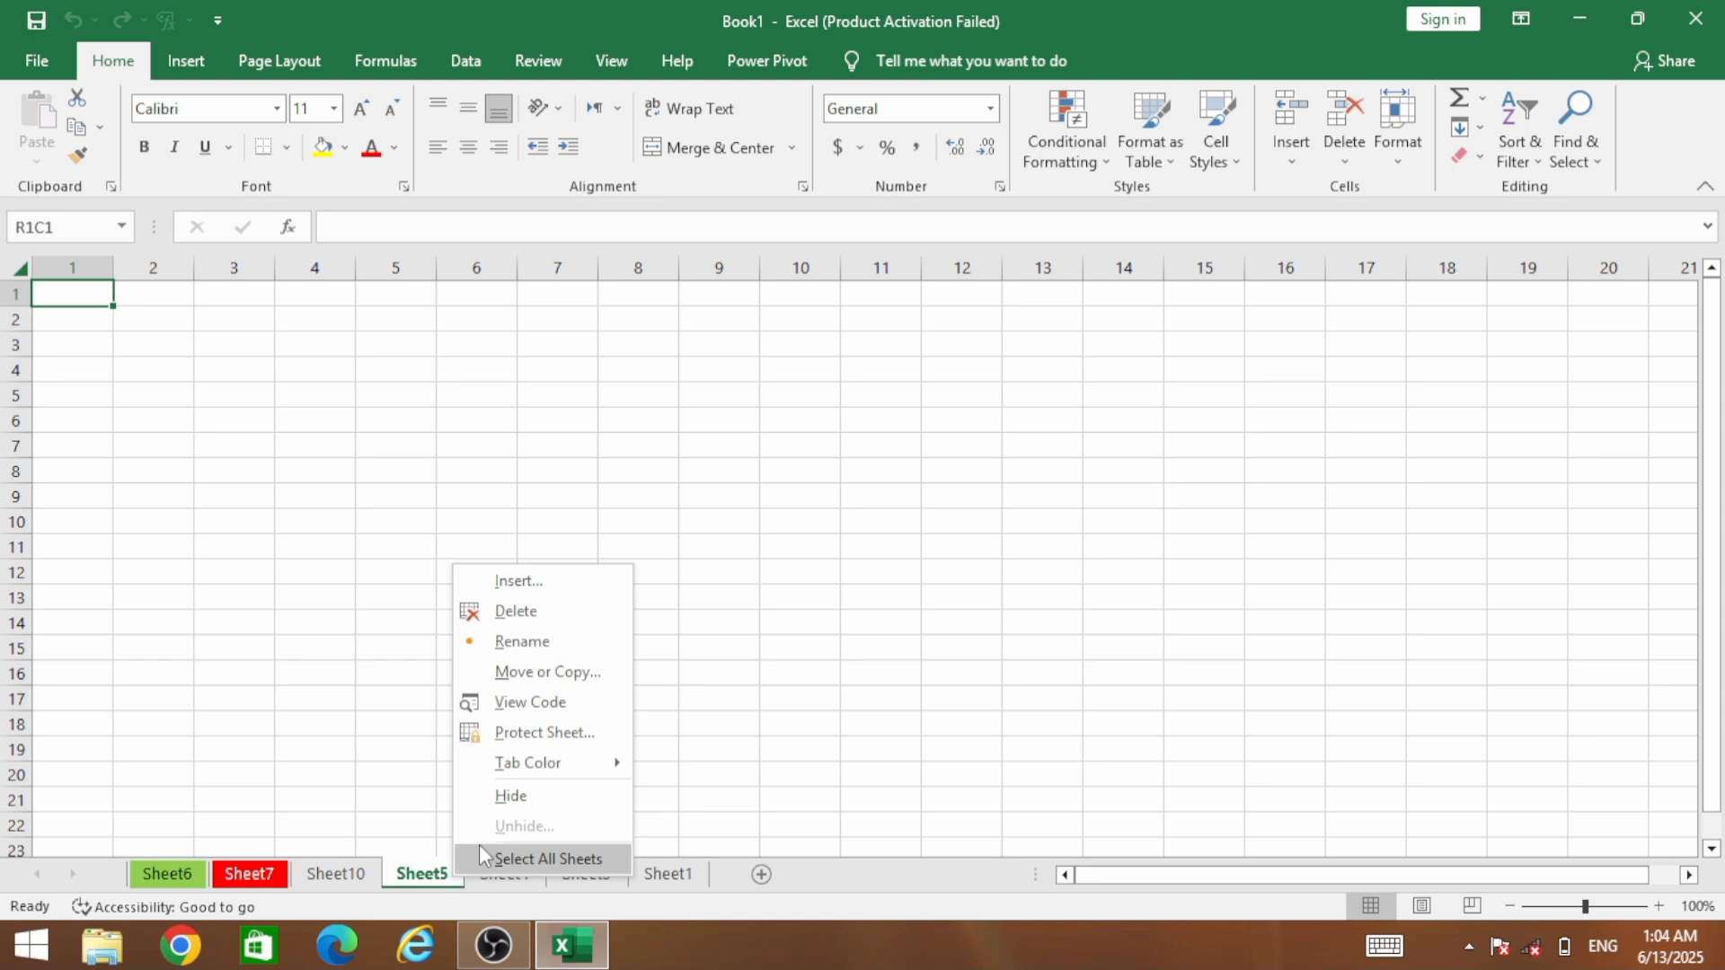
click(519, 614)
click(819, 543)
click(185, 876)
right_click(195, 879)
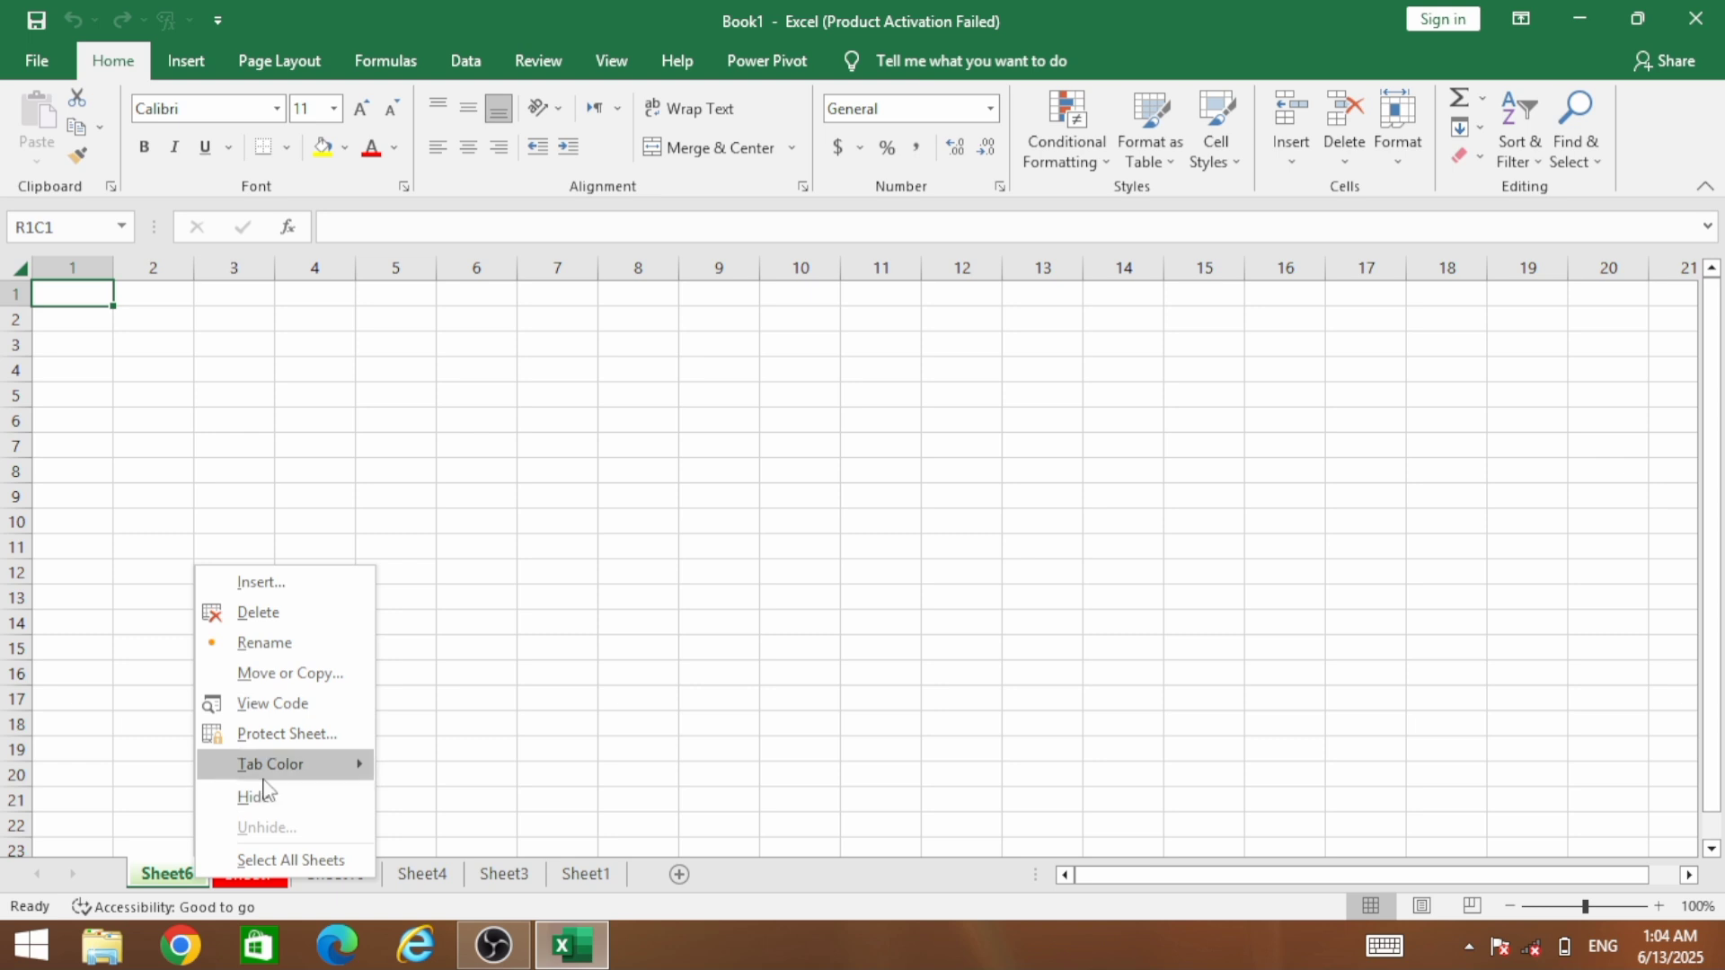
mouse_move(261, 777)
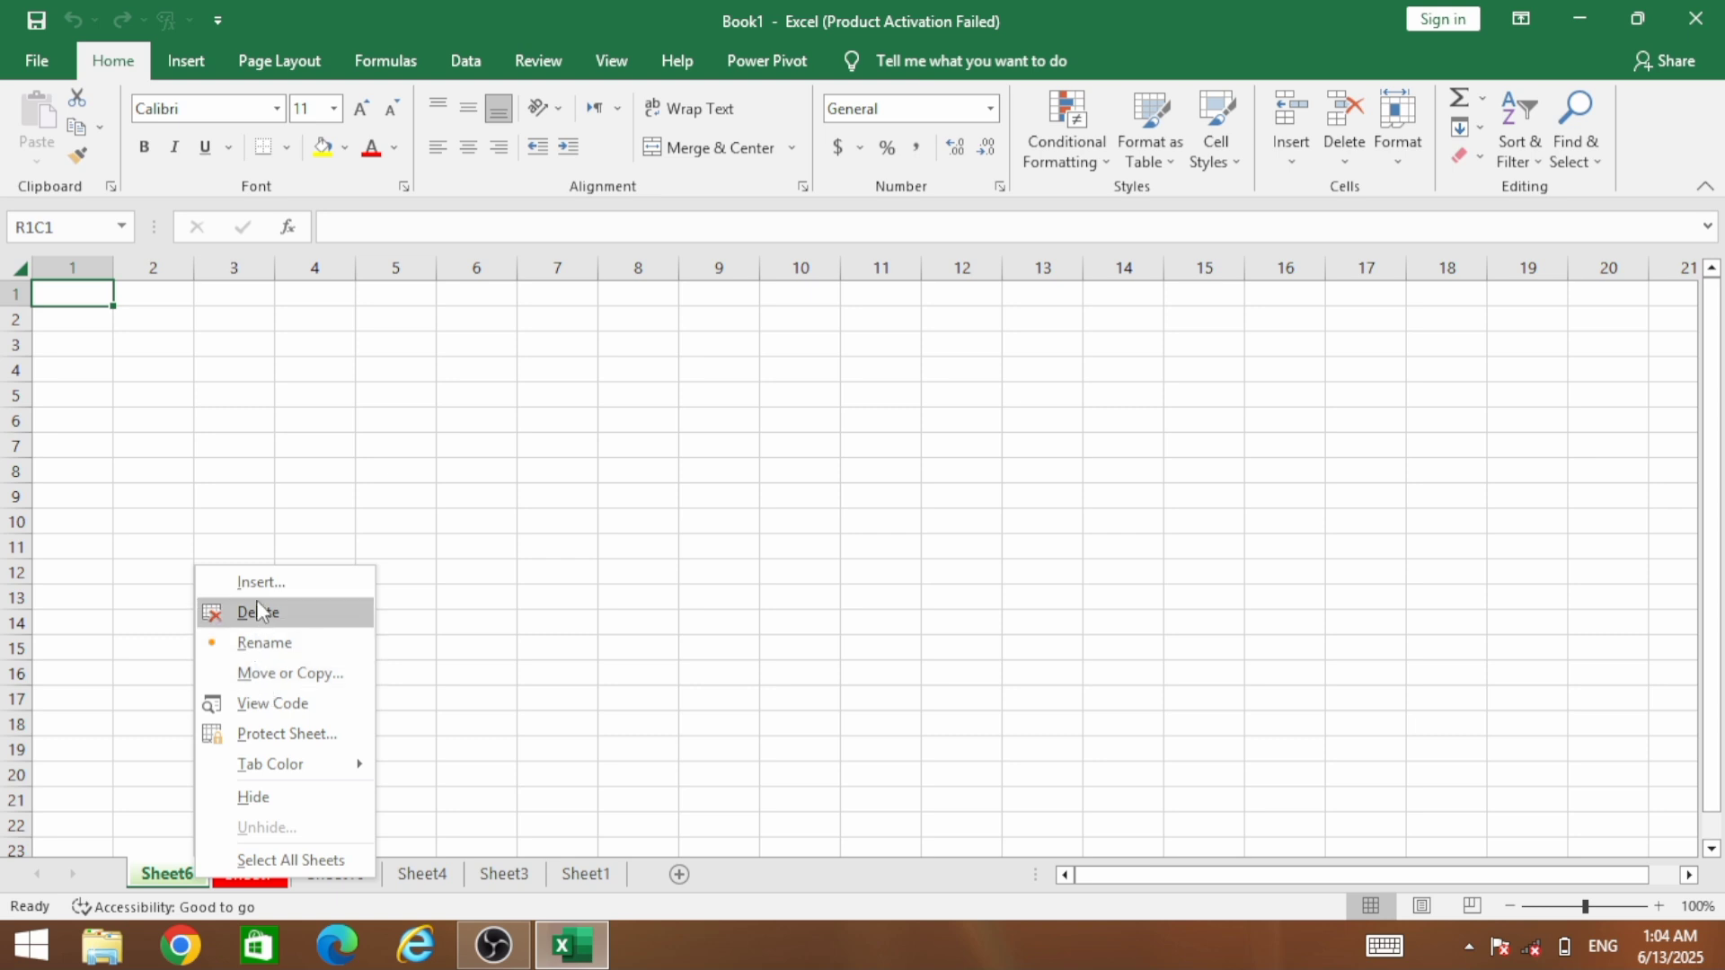
click(497, 541)
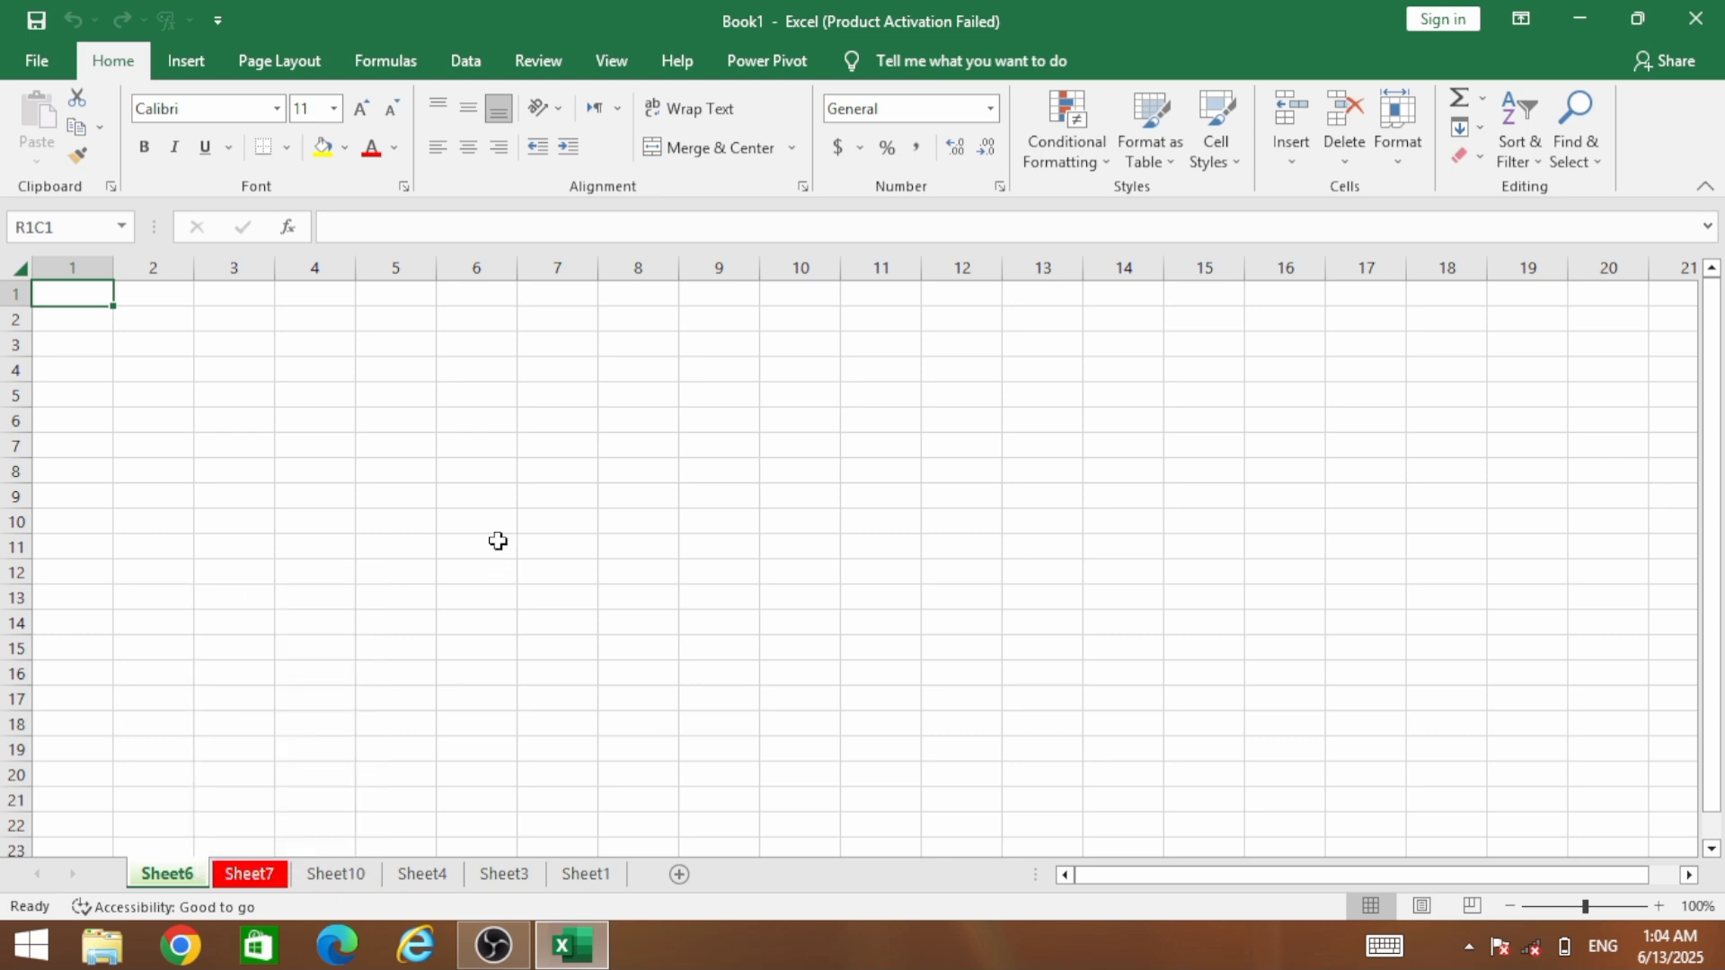